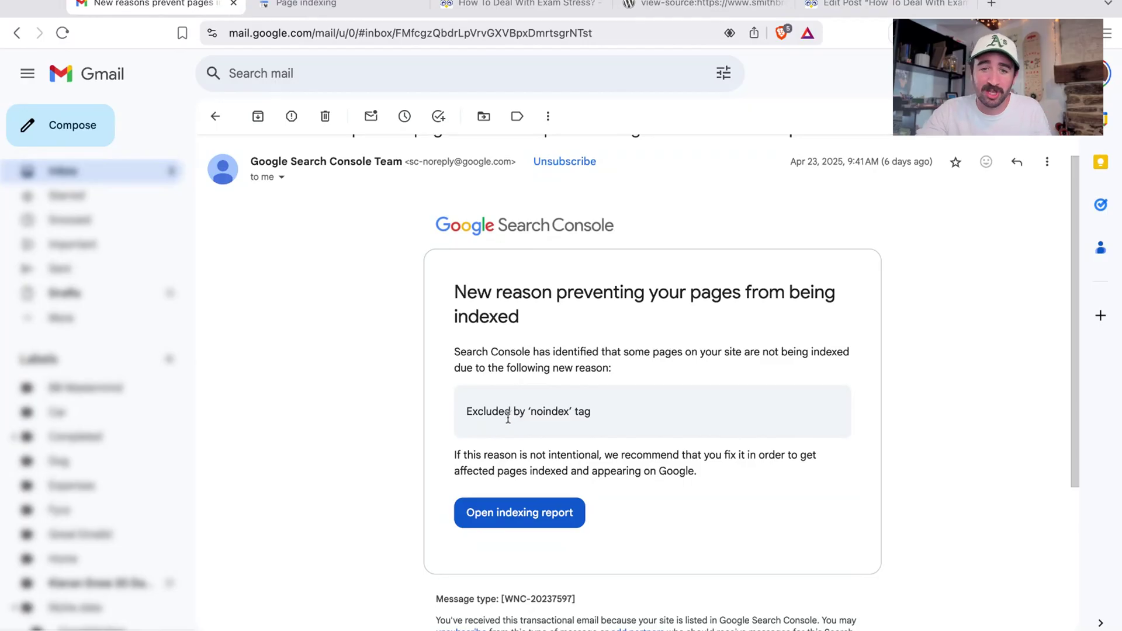
- Review the Page indexing chart and the seven non-indexing reasons, led by 62 noindex pages
{"action": "left_click_drag", "start_coordinate": [465, 414], "coordinate": [604, 421]}
{"action": "scroll", "coordinate": [604, 421], "scroll_direction": "down", "scroll_amount": 1}
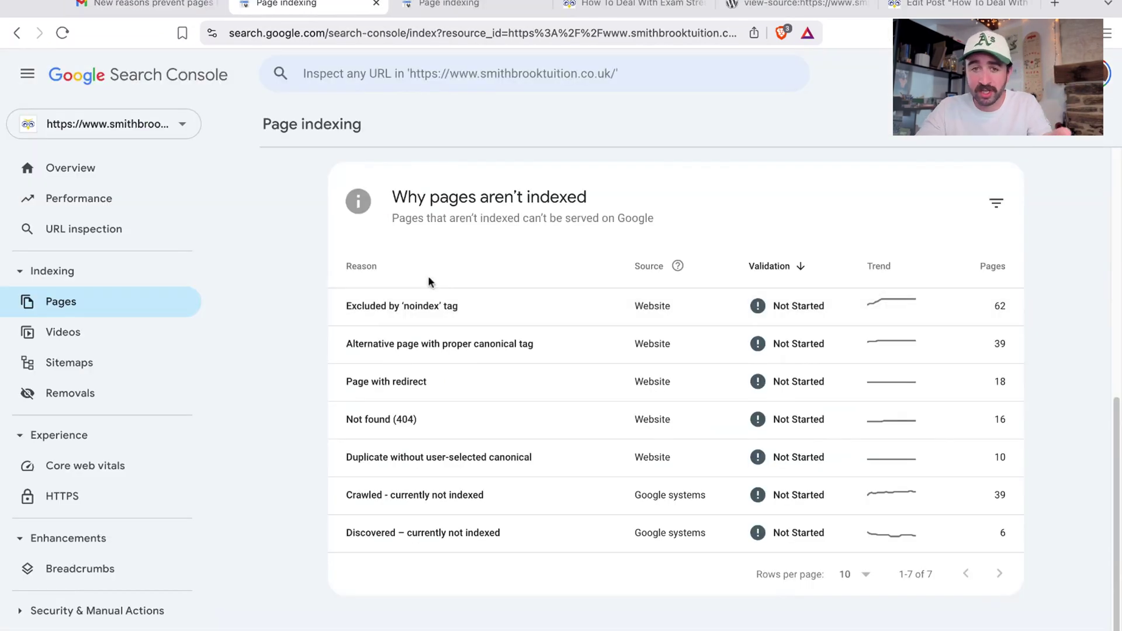
{"action": "left_click_drag", "start_coordinate": [406, 205], "coordinate": [564, 208]}
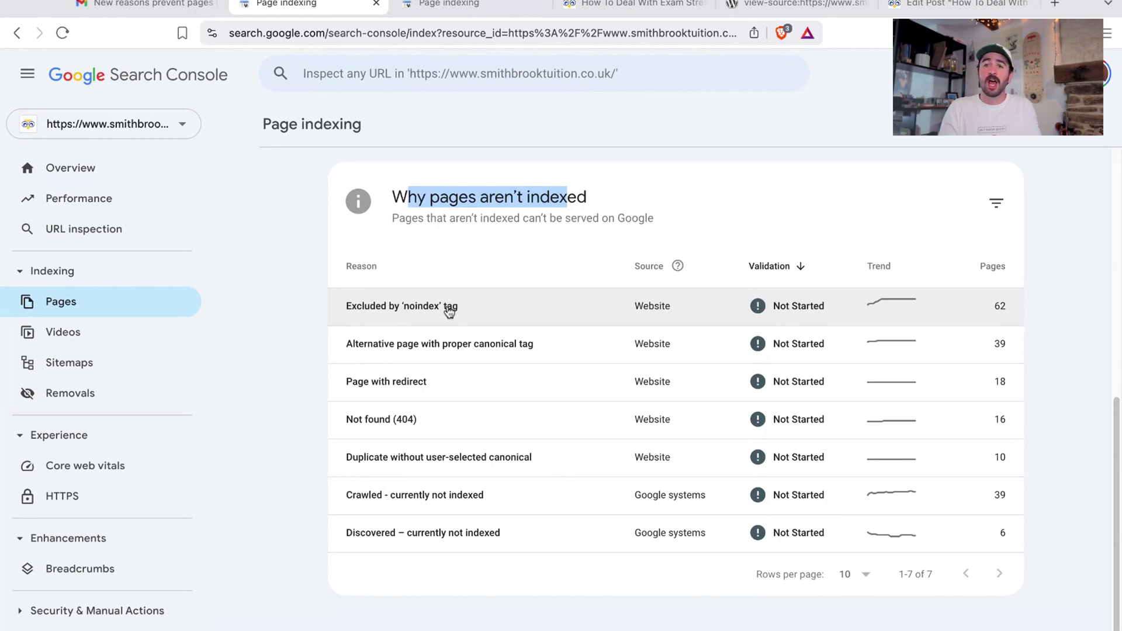
{"action": "scroll", "coordinate": [325, 337], "scroll_direction": "up", "scroll_amount": 2}
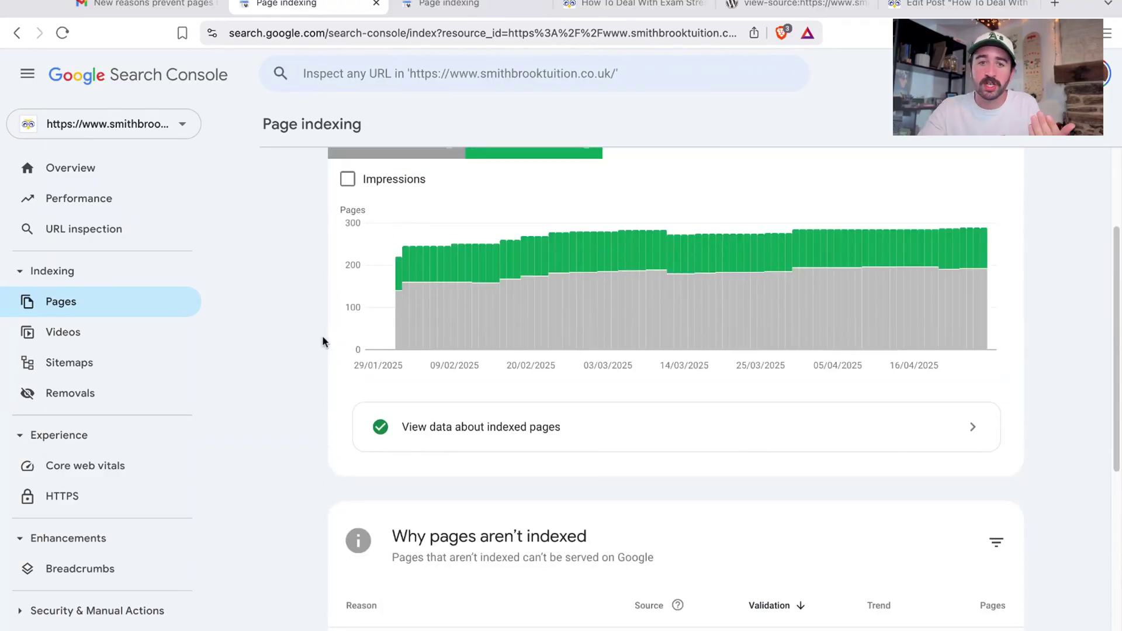
{"action": "scroll", "coordinate": [323, 339], "scroll_direction": "up", "scroll_amount": 1}
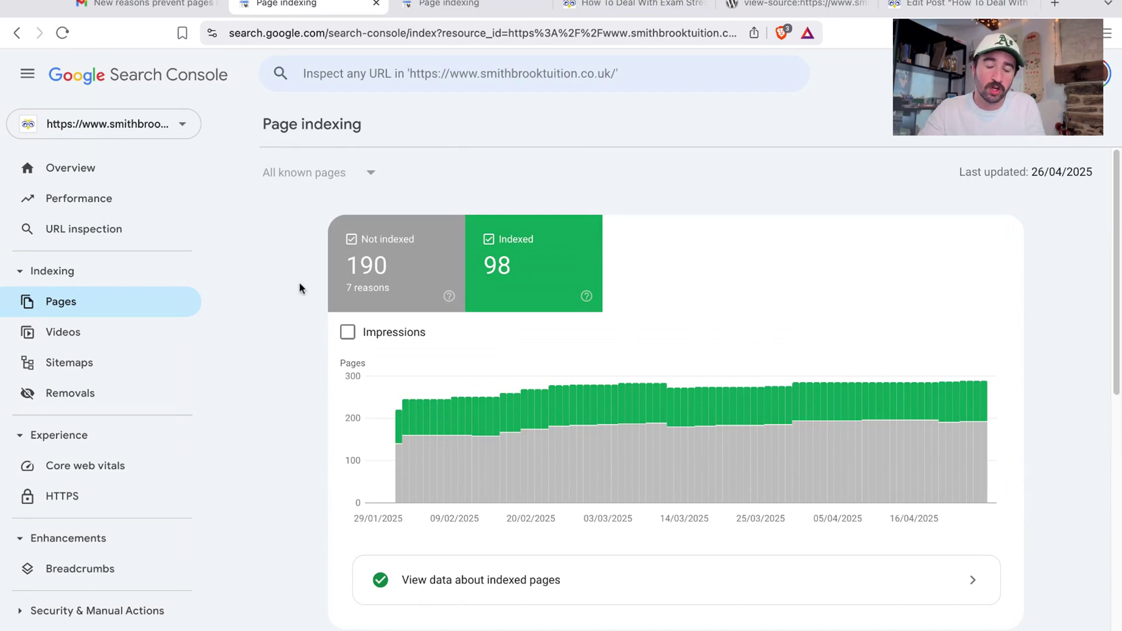
{"action": "scroll", "coordinate": [300, 288], "scroll_direction": "down", "scroll_amount": 7}
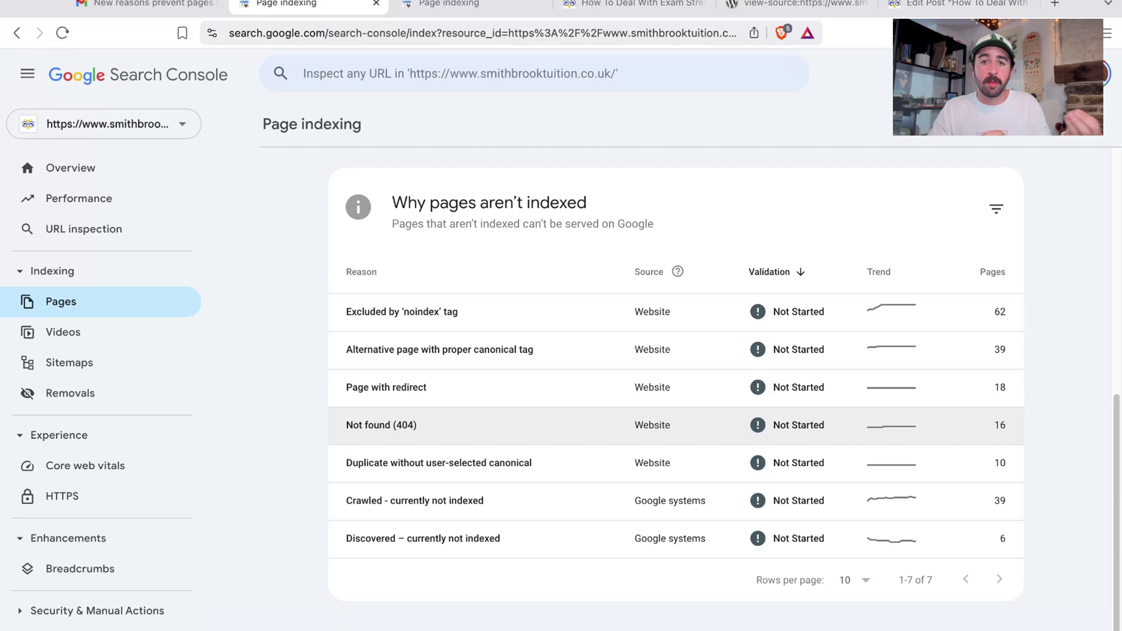
- Open the 'Excluded by noindex tag' details, close the duplicate report tab, and browse the example URLs
{"action": "left_click", "coordinate": [475, 327]}
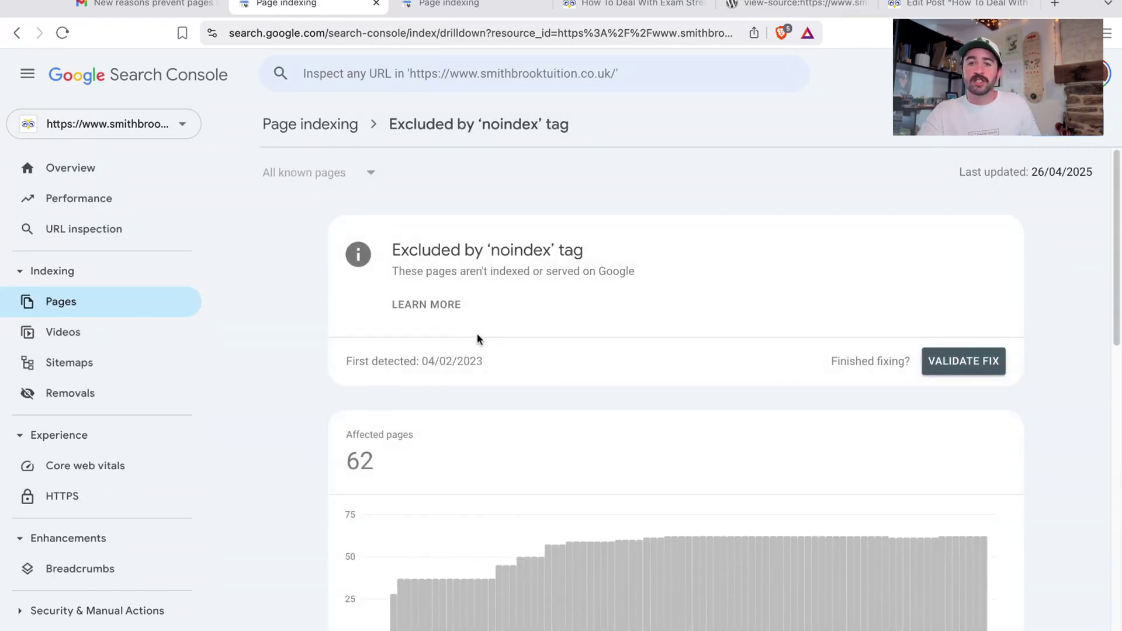
{"action": "left_click", "coordinate": [376, 3]}
{"action": "scroll", "coordinate": [489, 226], "scroll_direction": "down", "scroll_amount": 2}
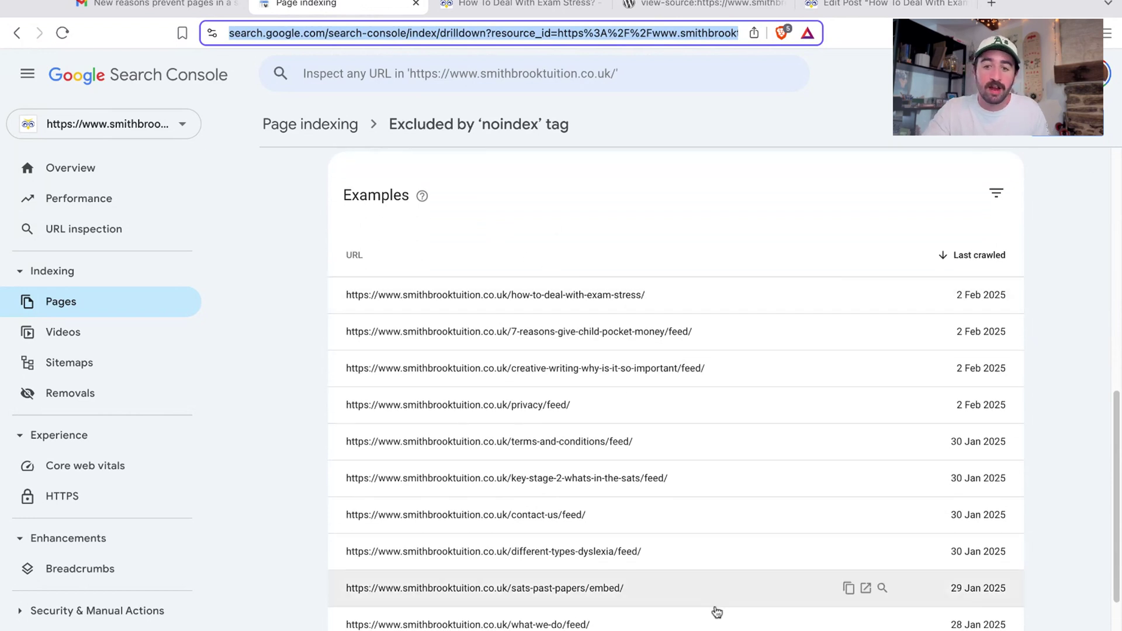
{"action": "scroll", "coordinate": [535, 421], "scroll_direction": "down", "scroll_amount": 1}
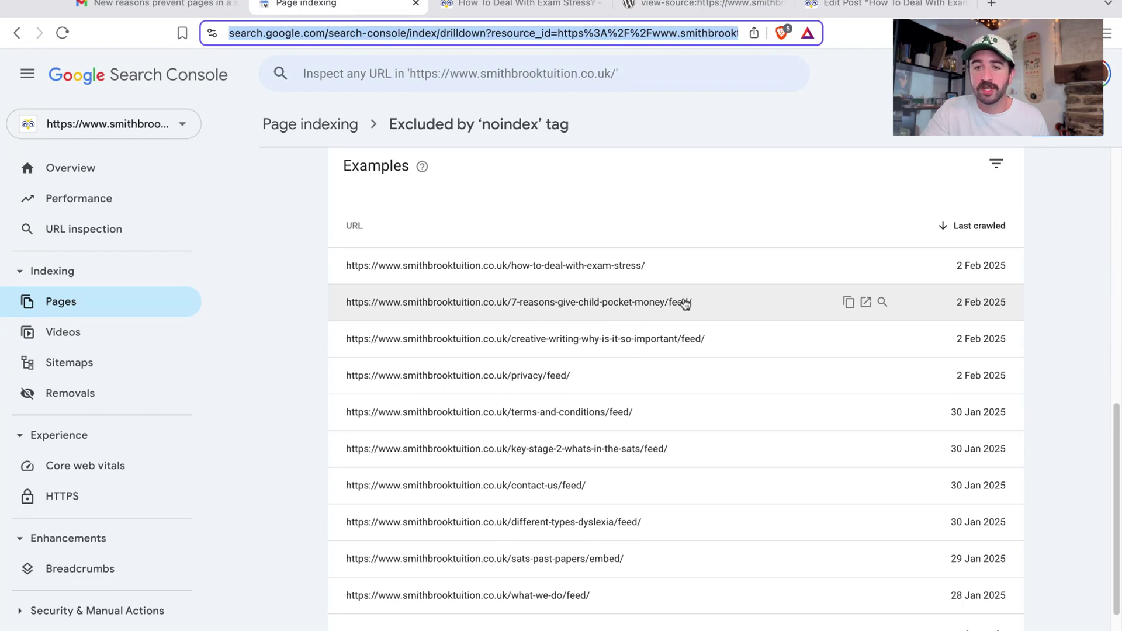
- Inspect the pocket-money /feed/ URL in a new tab, then close it to return to the examples
{"action": "left_click", "coordinate": [865, 302]}
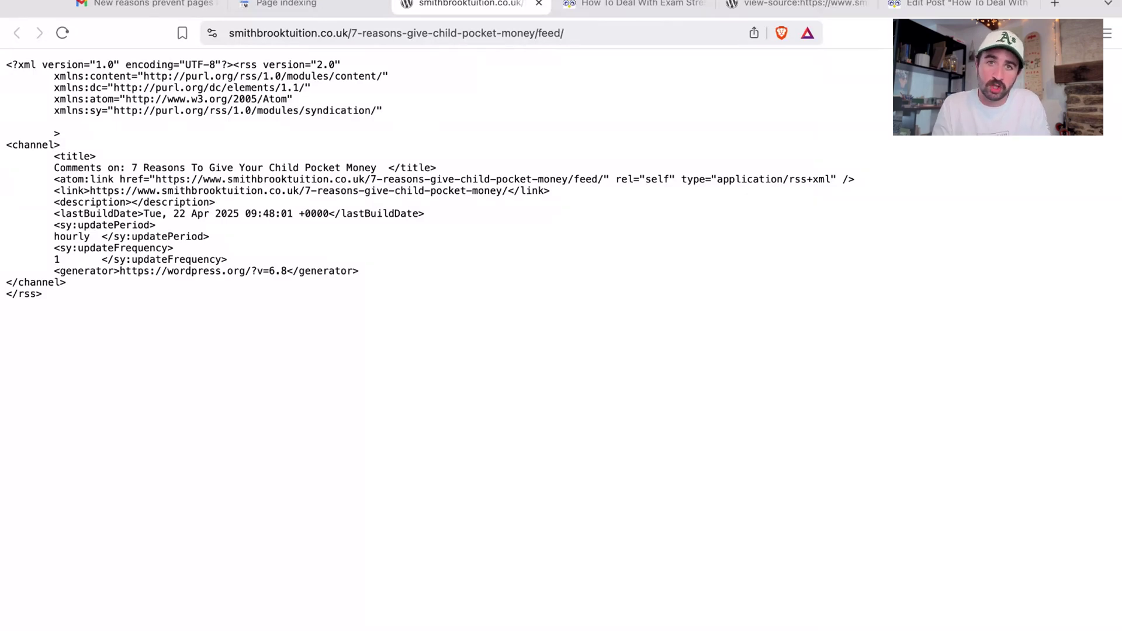
{"action": "key", "text": "super+w"}
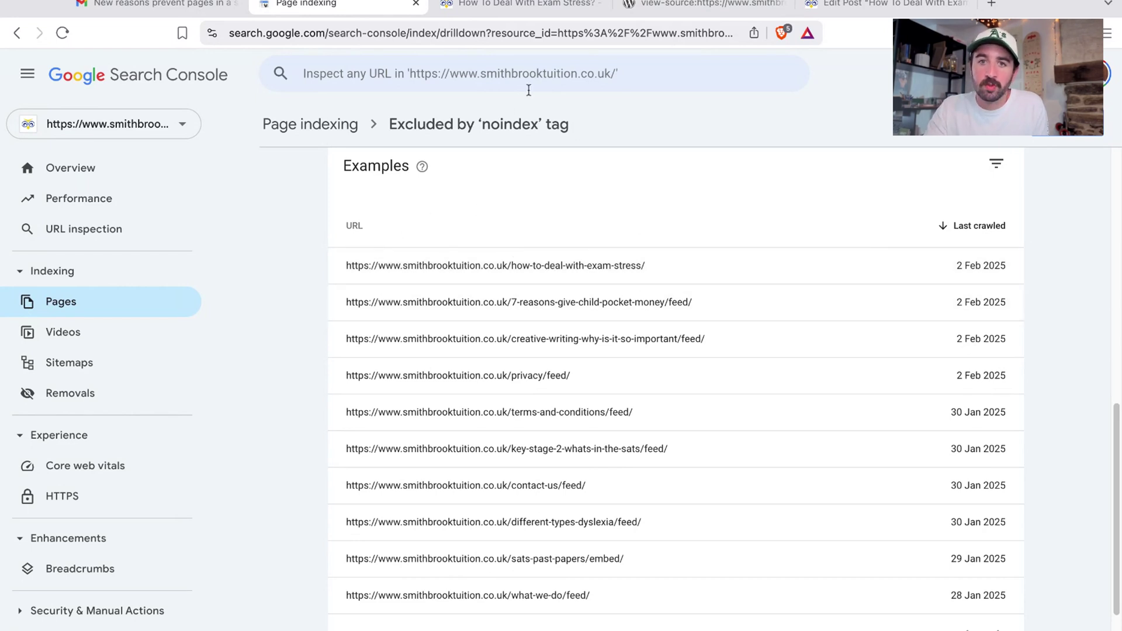
- Read through the 'How To Deal With Exam Stress?' post, then view its HTML source
{"action": "left_click", "coordinate": [509, 5]}
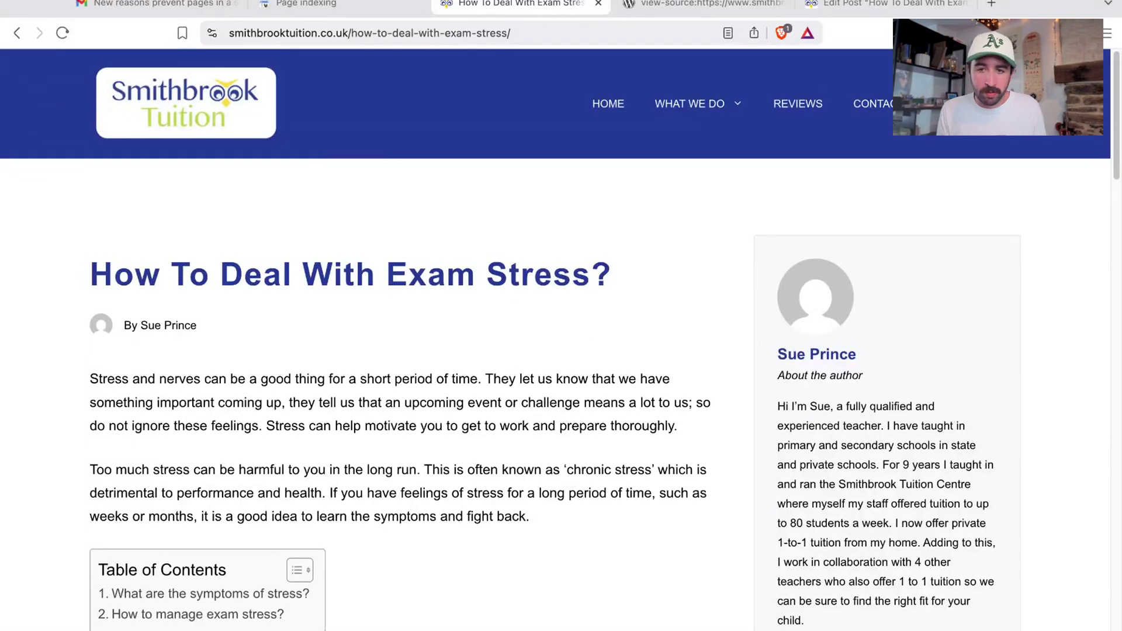
{"action": "scroll", "coordinate": [540, 310], "scroll_direction": "down", "scroll_amount": 4}
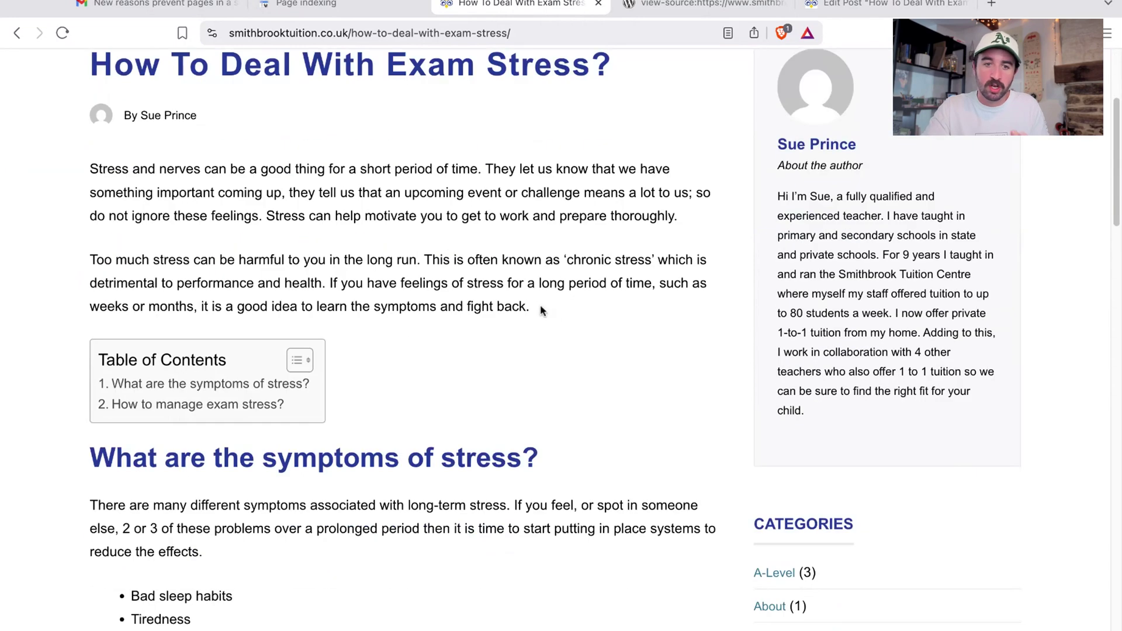
{"action": "scroll", "coordinate": [540, 310], "scroll_direction": "down", "scroll_amount": 6}
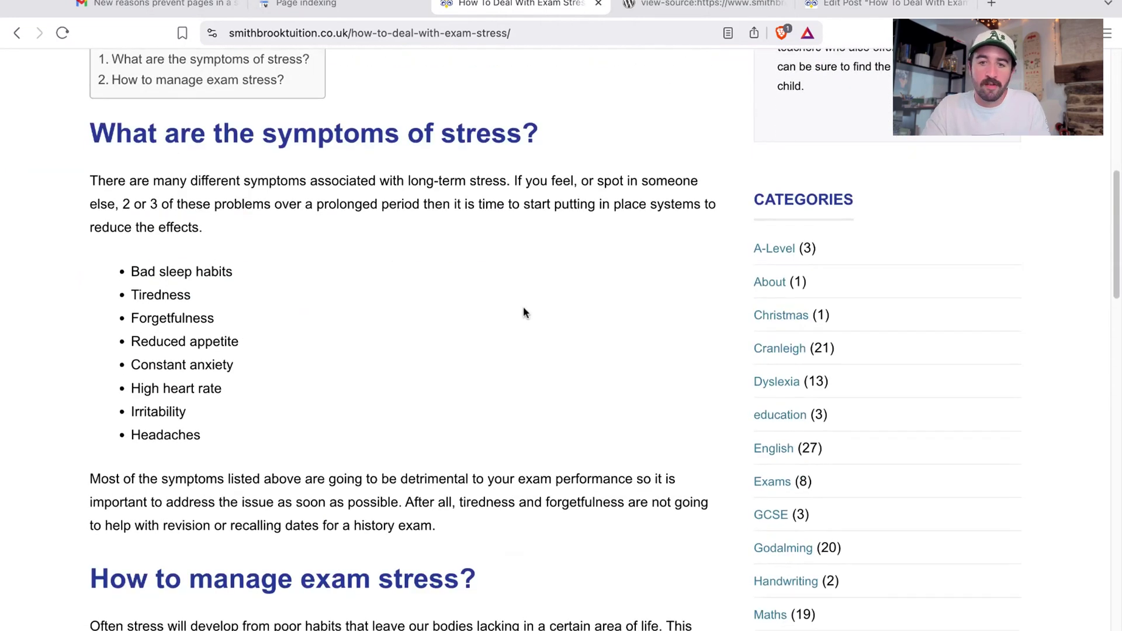
{"action": "scroll", "coordinate": [525, 307], "scroll_direction": "down", "scroll_amount": 10}
{"action": "scroll", "coordinate": [524, 306], "scroll_direction": "down", "scroll_amount": 15}
{"action": "scroll", "coordinate": [524, 315], "scroll_direction": "up", "scroll_amount": 19}
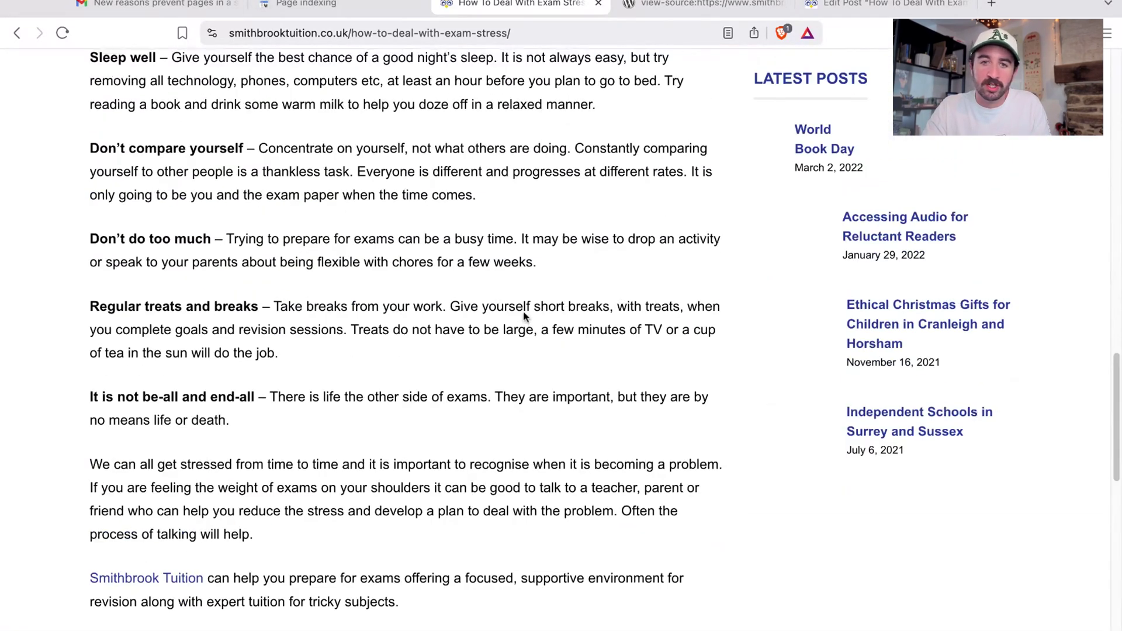
{"action": "scroll", "coordinate": [524, 316], "scroll_direction": "up", "scroll_amount": 16}
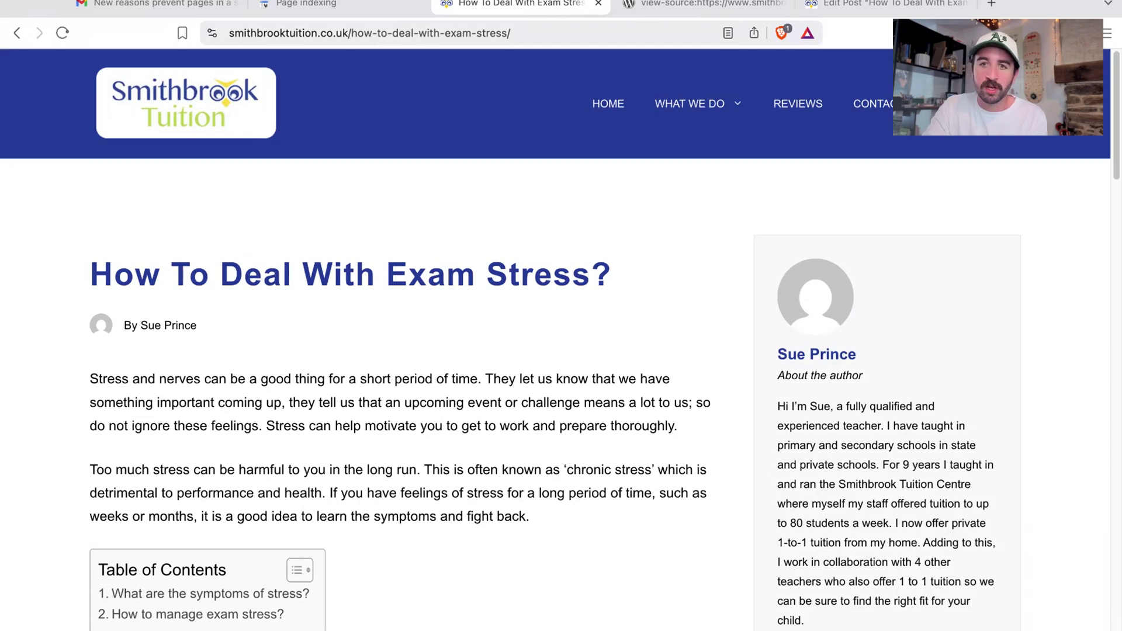
{"action": "left_click", "coordinate": [701, 4]}
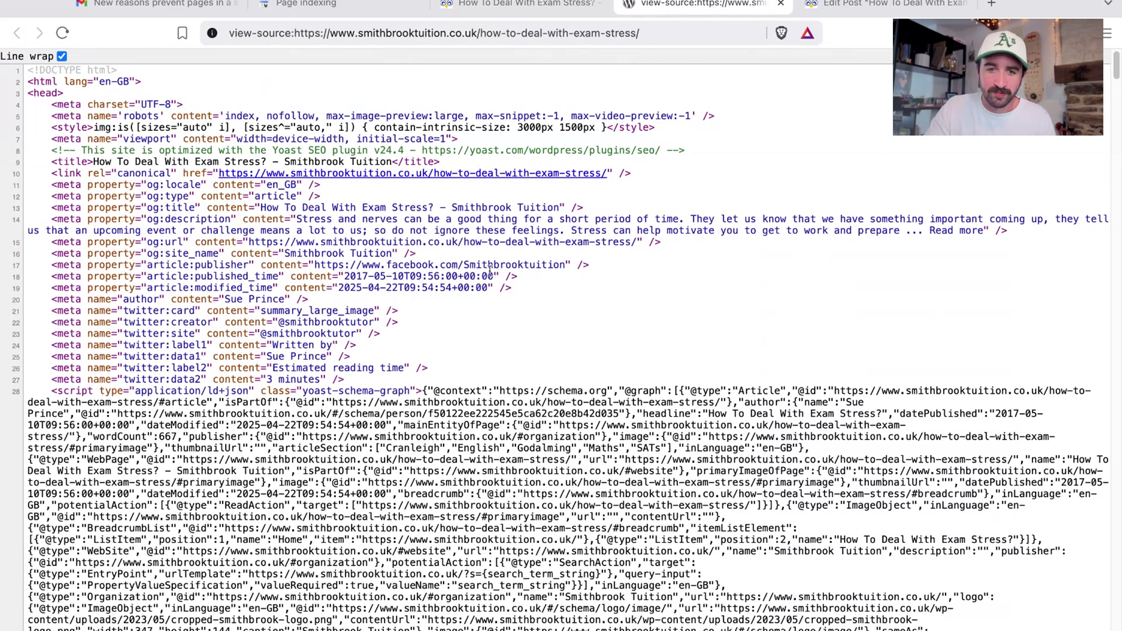
- Highlight the robots meta tag on line 5 and its noindex value in the source
{"action": "scroll", "coordinate": [490, 270], "scroll_direction": "down", "scroll_amount": 2}
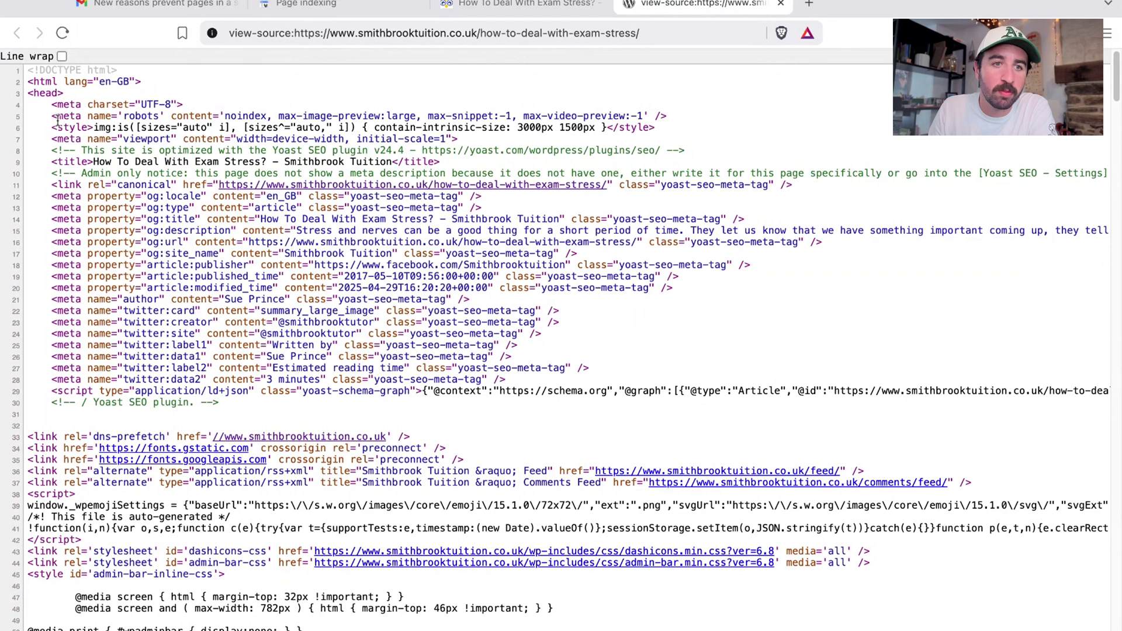
{"action": "left_click_drag", "start_coordinate": [57, 120], "coordinate": [165, 116]}
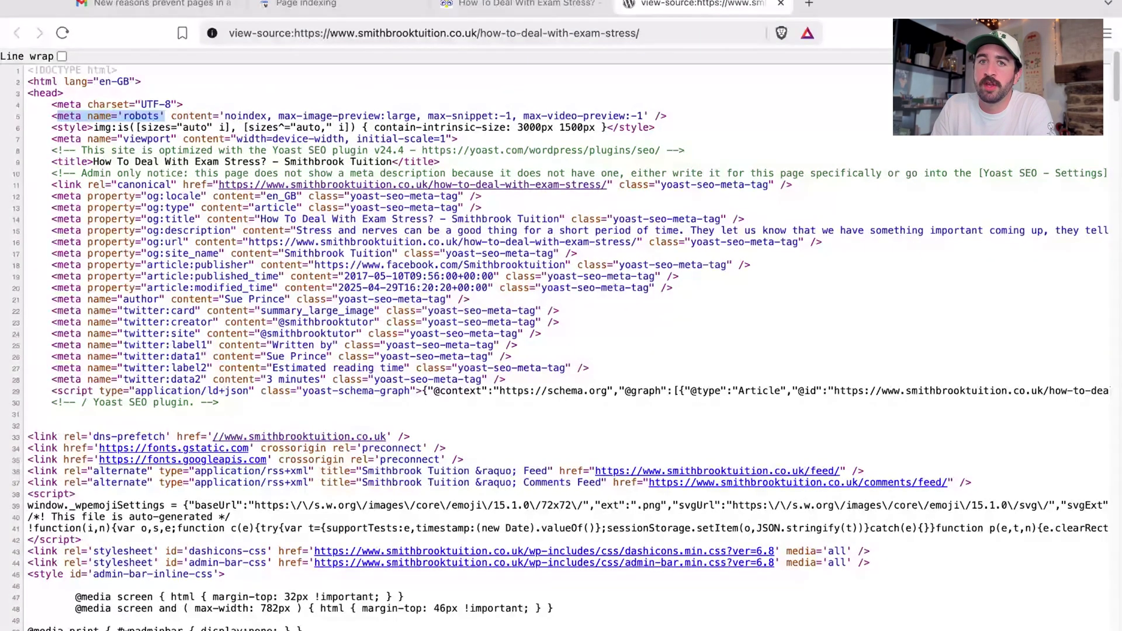
{"action": "left_click", "coordinate": [164, 117]}
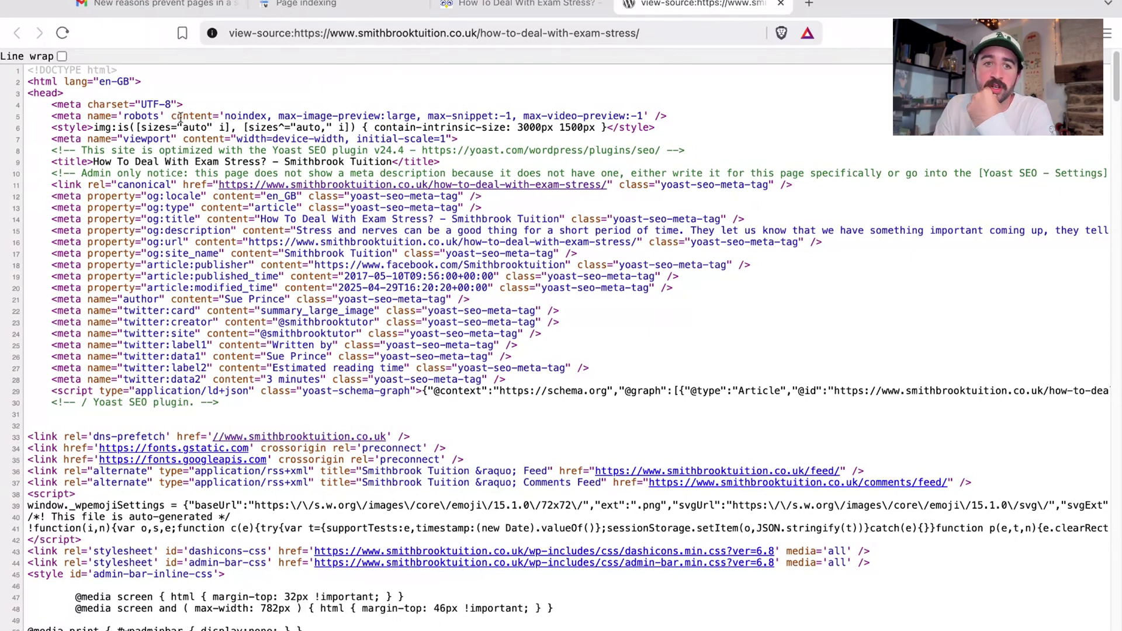
{"action": "left_click_drag", "start_coordinate": [171, 117], "coordinate": [225, 116]}
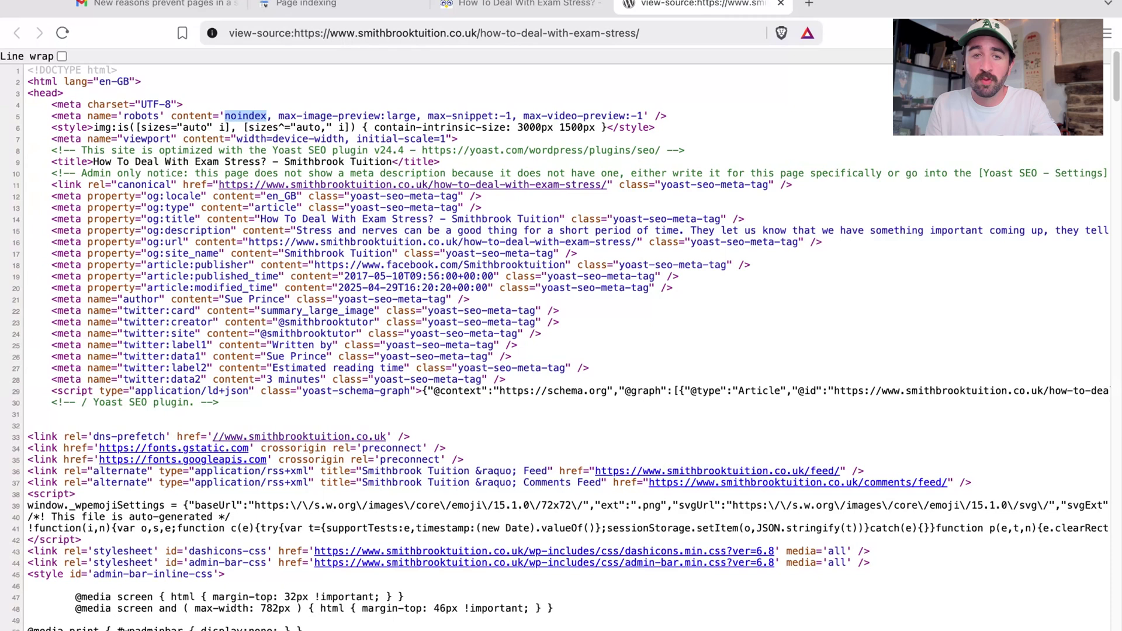
{"action": "left_click", "coordinate": [362, 229]}
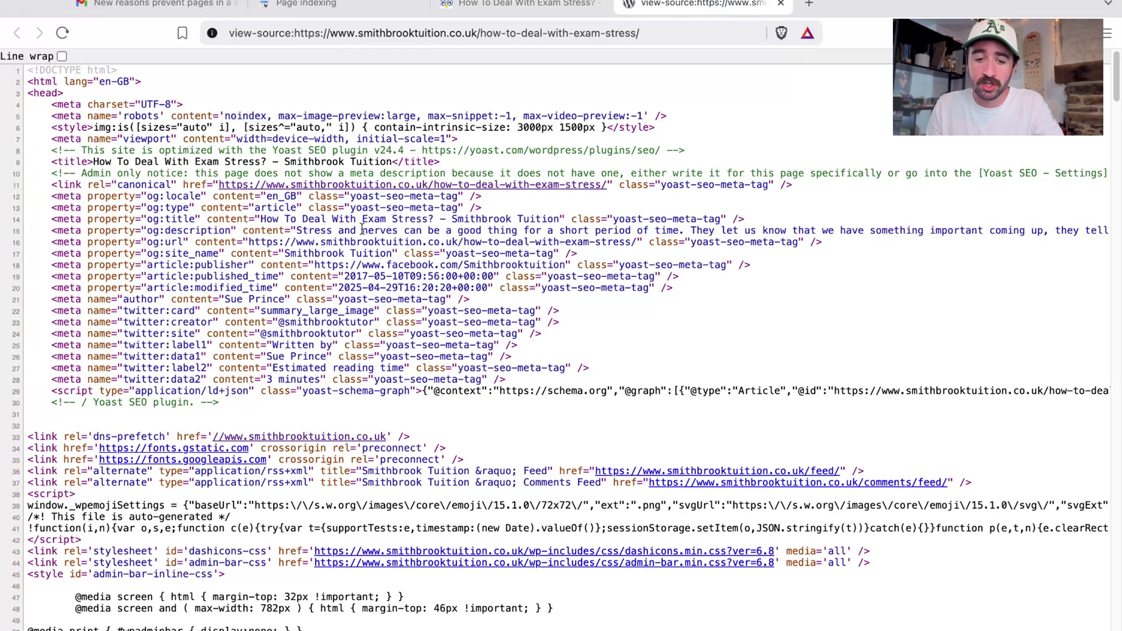
- Search the page source for 'noindex', then for 'index'
{"action": "key", "text": "super+f"}
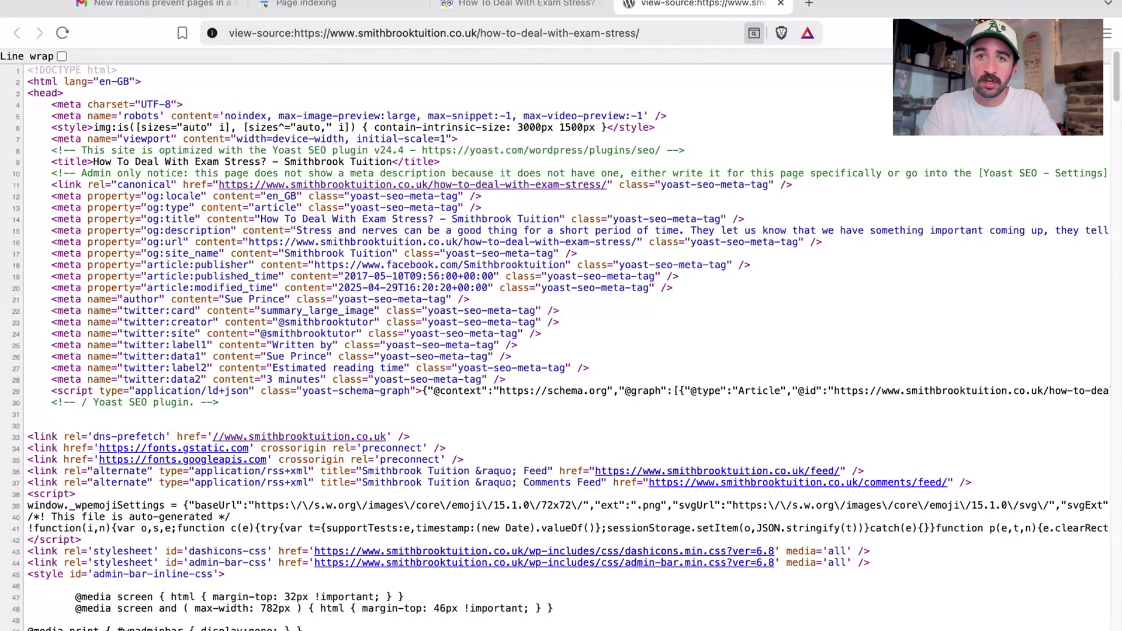
{"action": "type", "text": "noindex"}
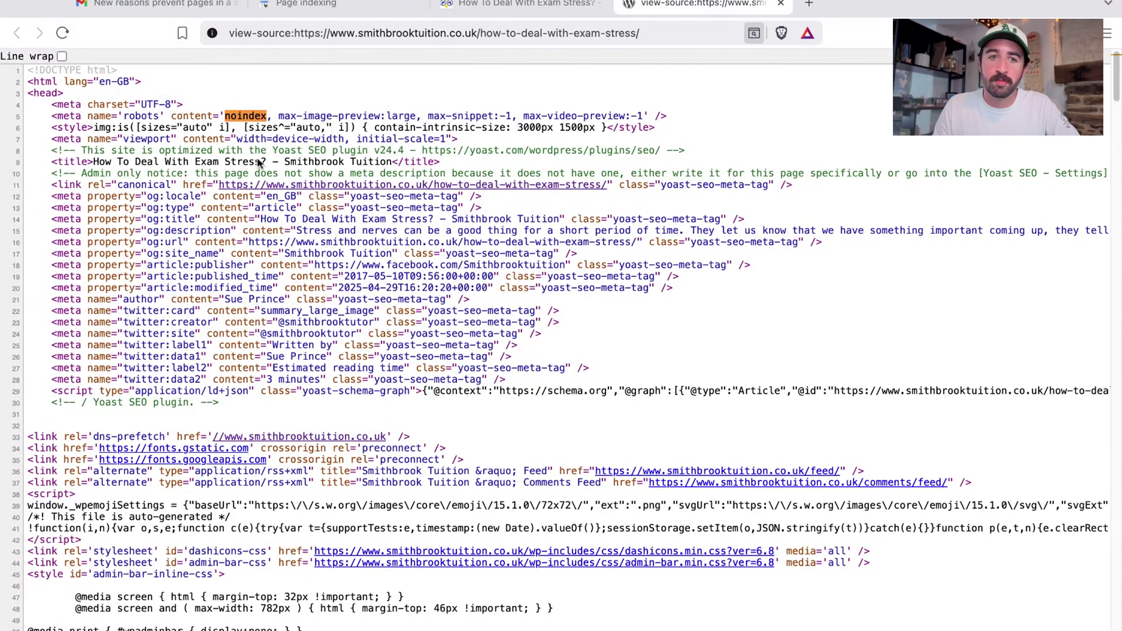
{"action": "key", "text": "ctrl+f"}
{"action": "type", "text": "index"}
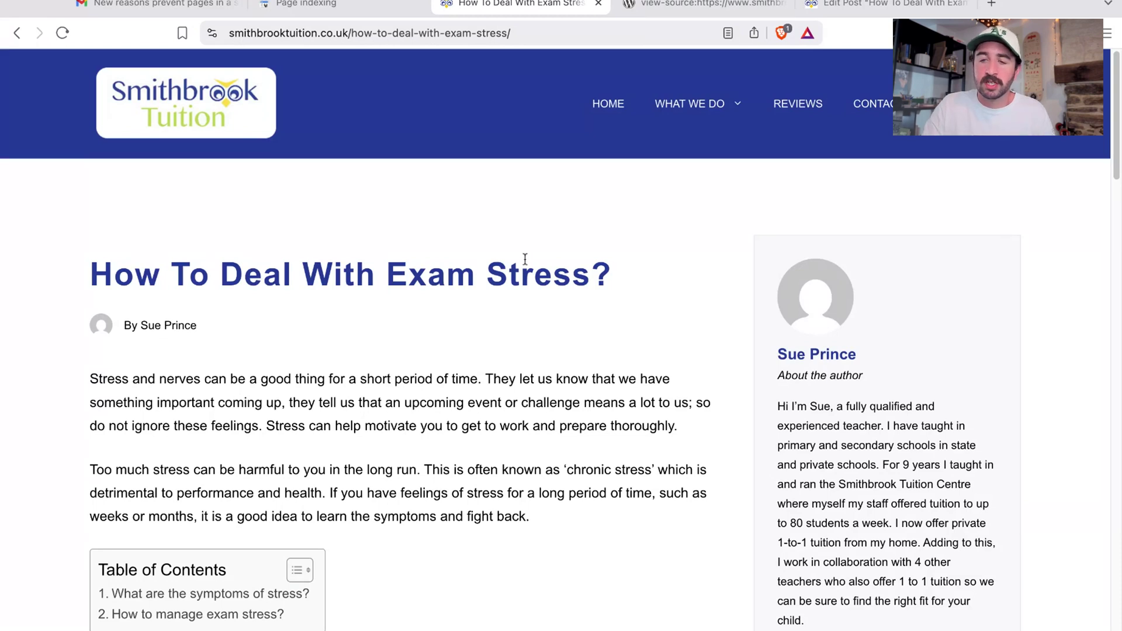
{"action": "mouse_move", "coordinate": [706, 150]}
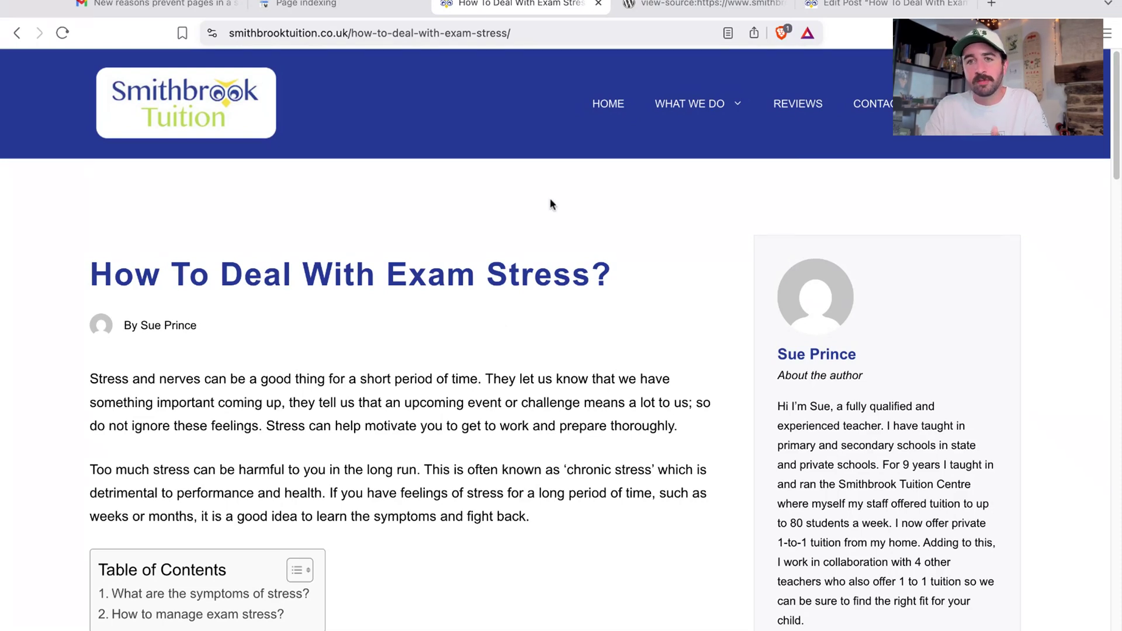
- Return to the exam-stress post's editor and enlarge the Yoast SEO meta box
{"action": "left_click", "coordinate": [850, 5]}
{"action": "scroll", "coordinate": [729, 290], "scroll_direction": "up", "scroll_amount": 10}
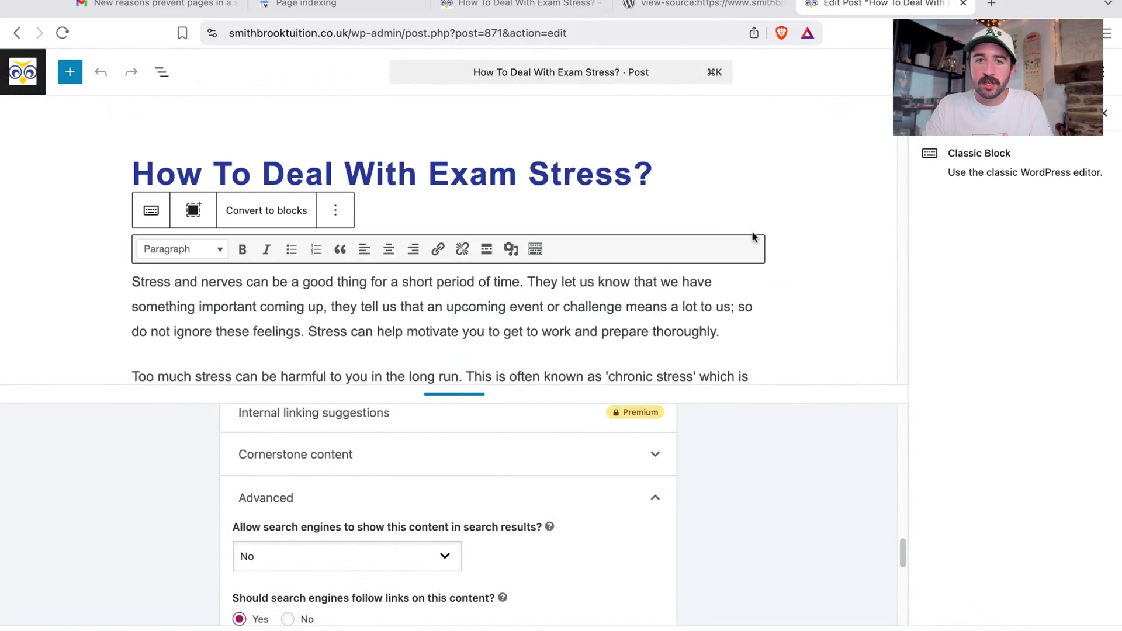
{"action": "left_click", "coordinate": [596, 304]}
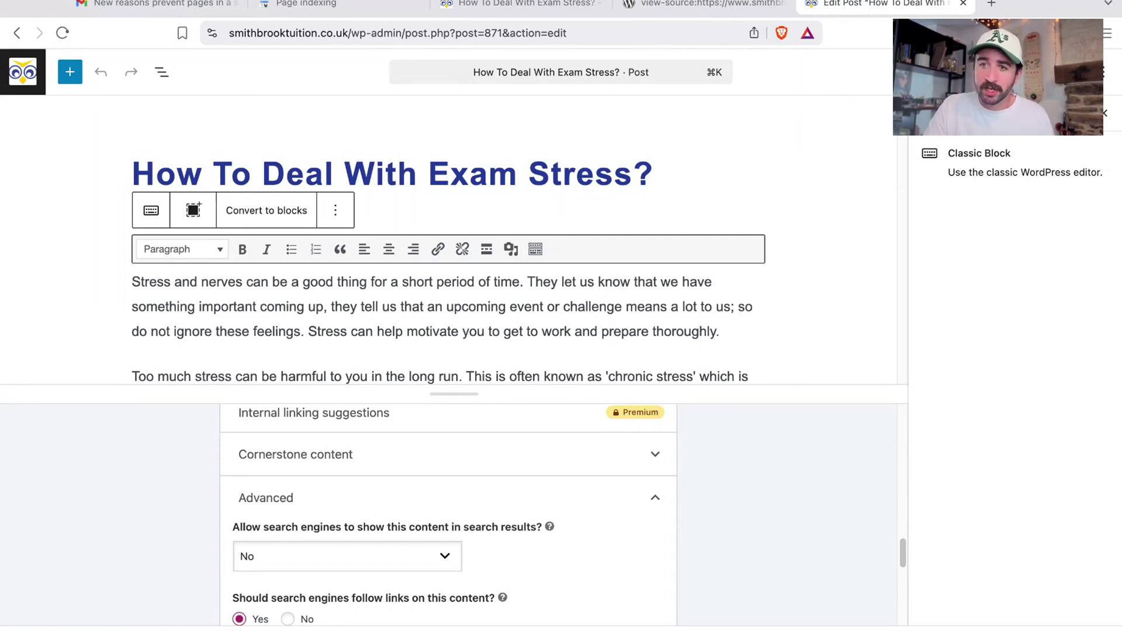
{"action": "scroll", "coordinate": [863, 183], "scroll_direction": "down", "scroll_amount": 8}
{"action": "scroll", "coordinate": [739, 444], "scroll_direction": "down", "scroll_amount": 1}
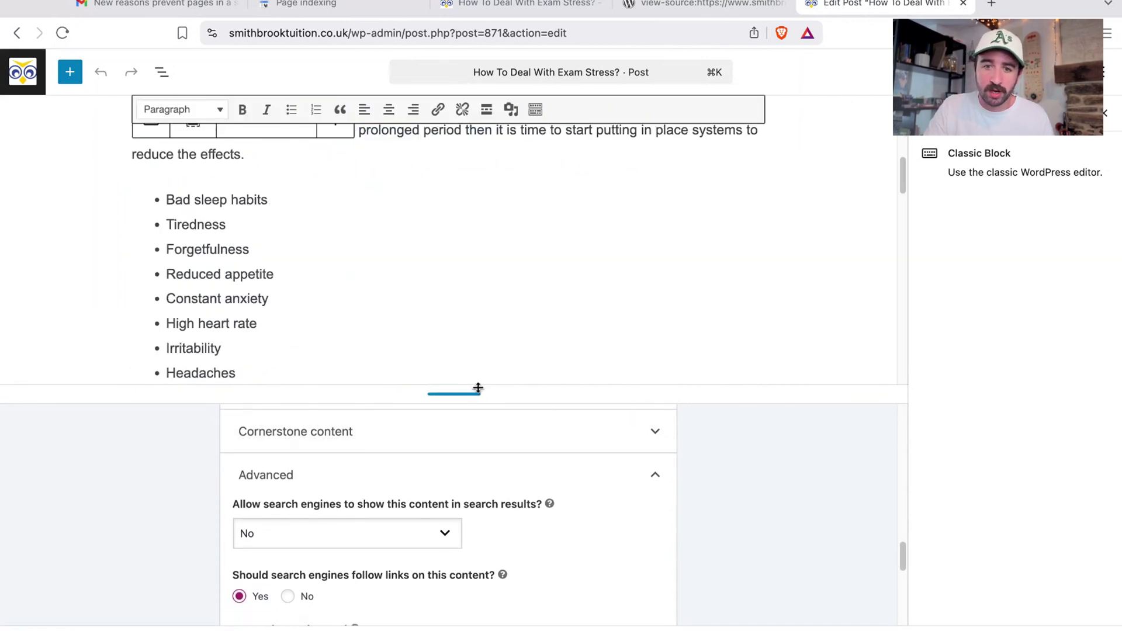
{"action": "left_click_drag", "start_coordinate": [477, 388], "coordinate": [476, 207]}
{"action": "scroll", "coordinate": [553, 358], "scroll_direction": "up", "scroll_amount": 15}
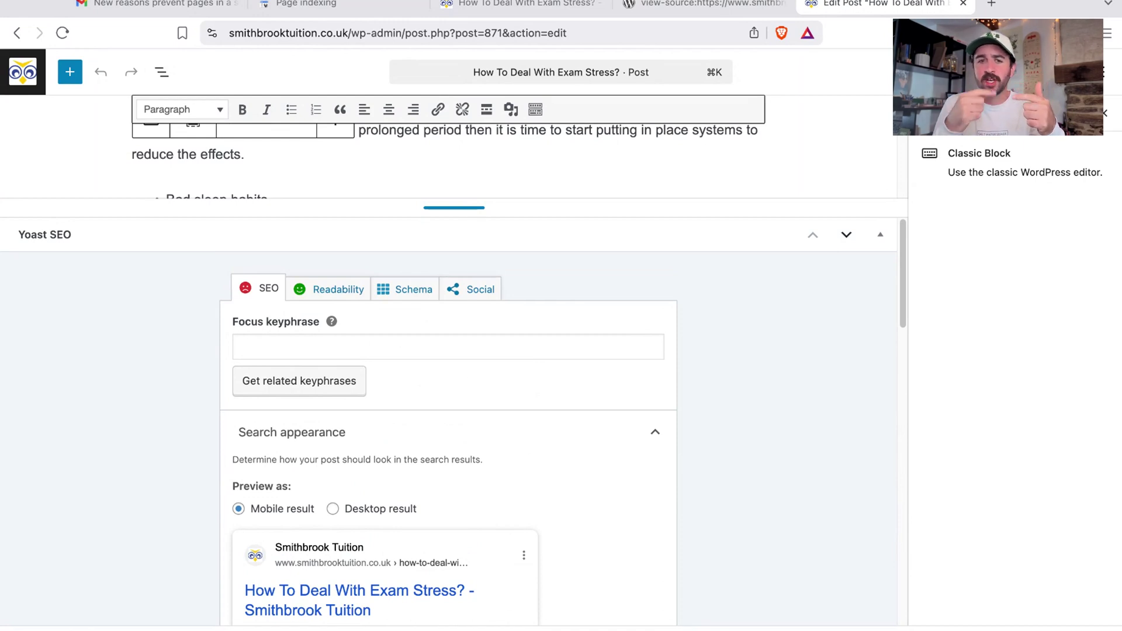
- Expand Yoast's Advanced settings, showing search-result visibility as No, and open its indexing help article
{"action": "scroll", "coordinate": [599, 365], "scroll_direction": "down", "scroll_amount": 1}
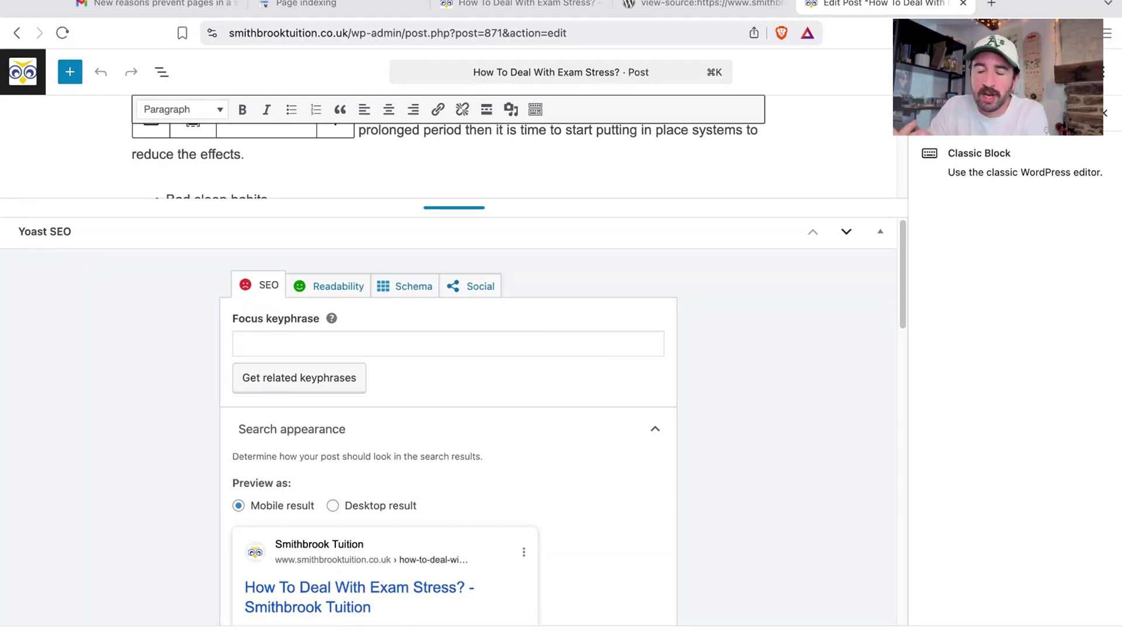
{"action": "scroll", "coordinate": [210, 349], "scroll_direction": "down", "scroll_amount": 12}
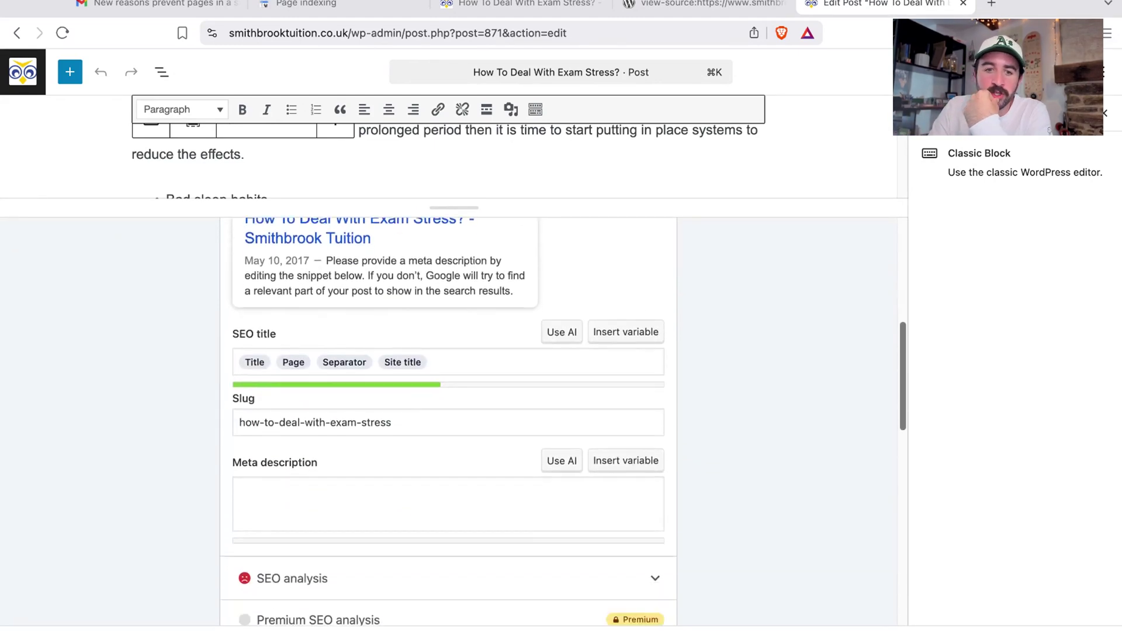
{"action": "scroll", "coordinate": [761, 437], "scroll_direction": "down", "scroll_amount": 4}
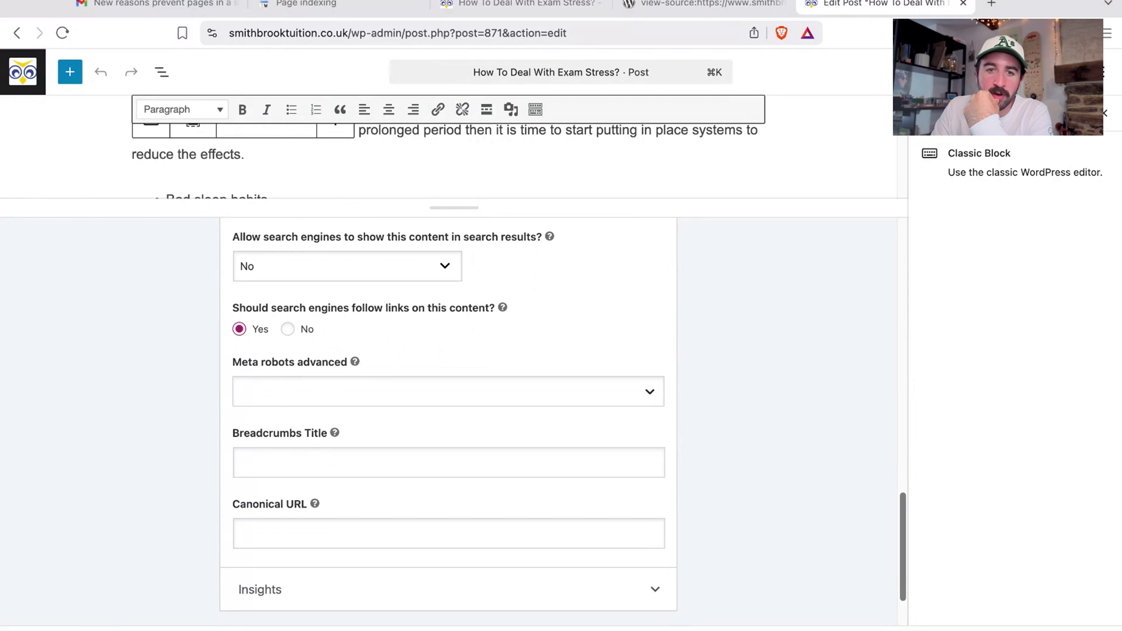
{"action": "scroll", "coordinate": [761, 437], "scroll_direction": "up", "scroll_amount": 3}
{"action": "left_click", "coordinate": [663, 354]}
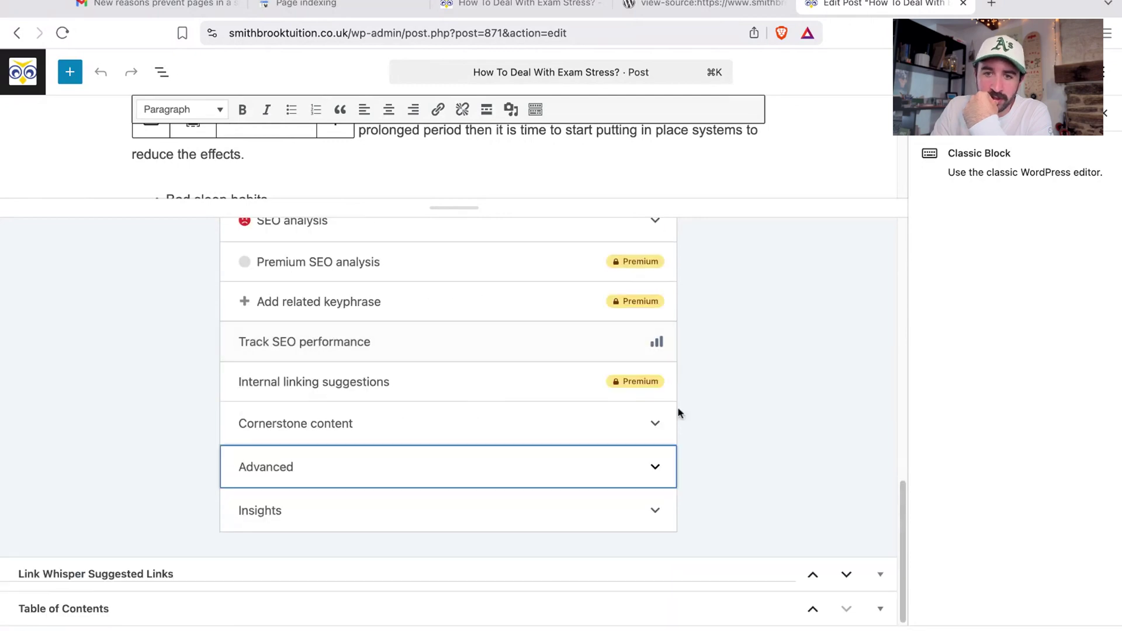
{"action": "left_click", "coordinate": [664, 467]}
{"action": "scroll", "coordinate": [605, 407], "scroll_direction": "down", "scroll_amount": 3}
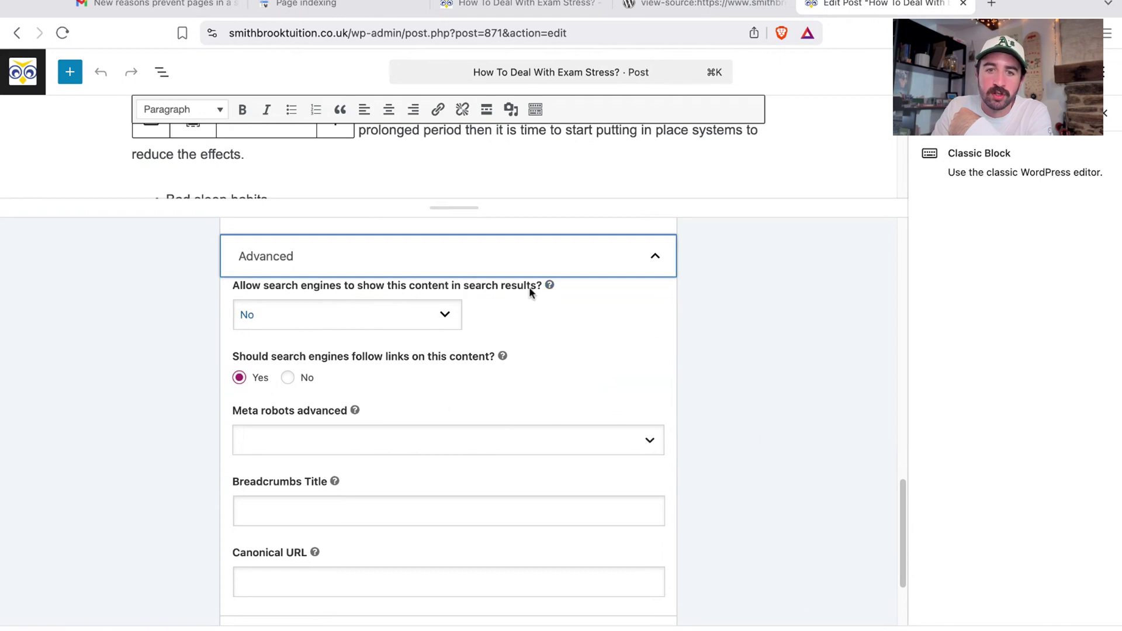
{"action": "left_click", "coordinate": [549, 286]}
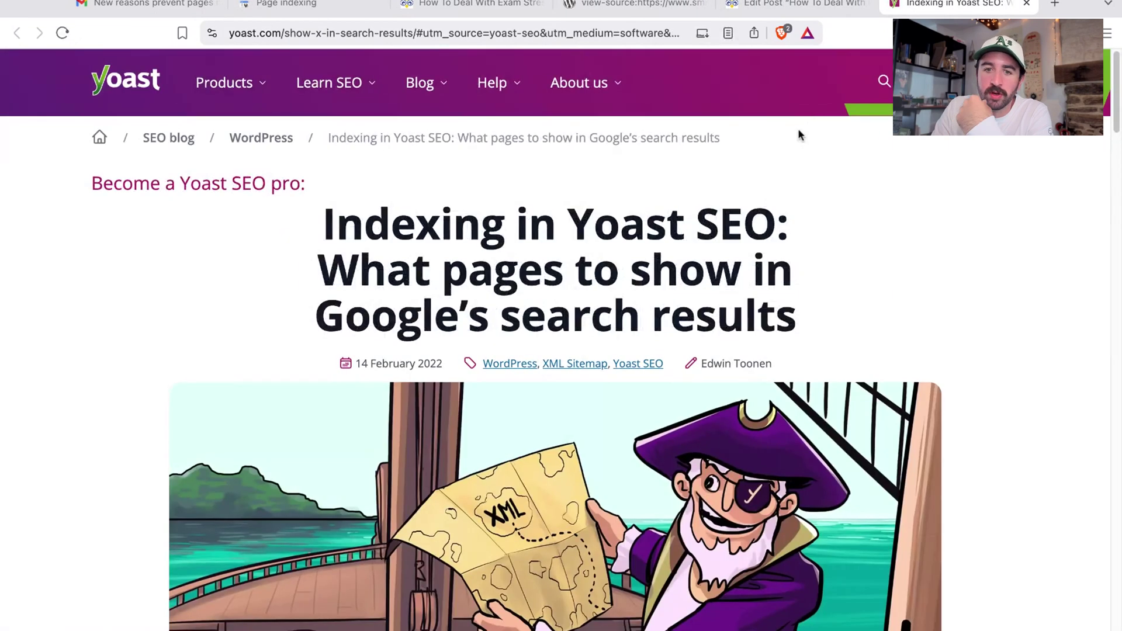
- Highlight part of the 'Indexing in Yoast SEO' title, then close the article to return to the editor
{"action": "left_click_drag", "start_coordinate": [566, 227], "coordinate": [630, 275]}
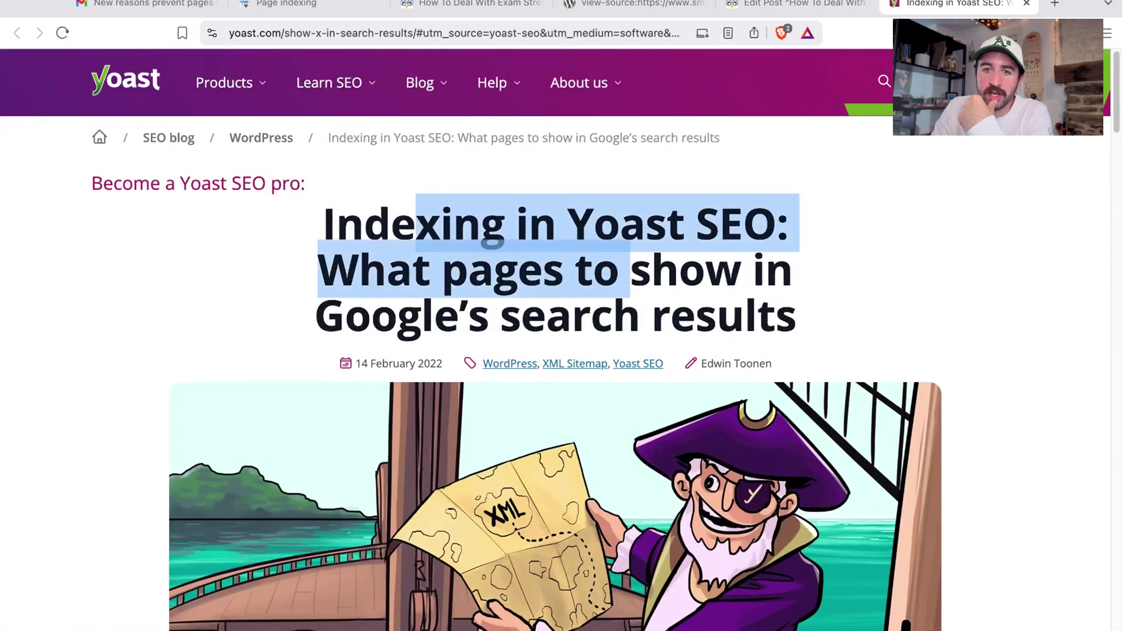
{"action": "left_click", "coordinate": [1026, 3]}
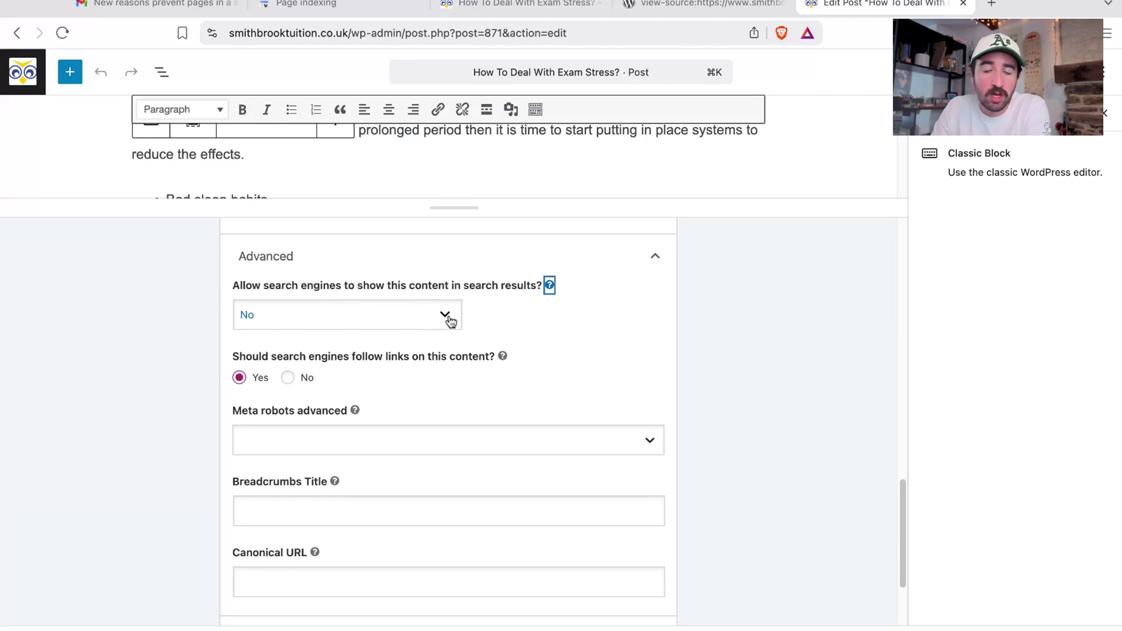
- Set 'Allow search engines to show this content' to Yes, update the post, and view it live
{"action": "left_click", "coordinate": [450, 322]}
{"action": "left_click", "coordinate": [385, 337]}
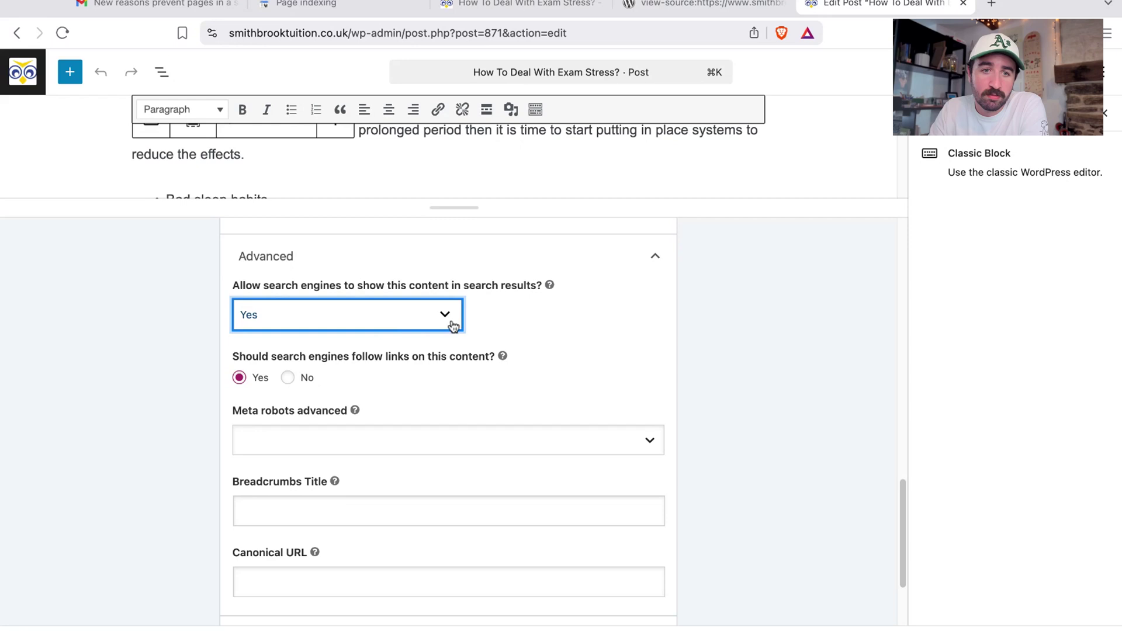
{"action": "left_click", "coordinate": [562, 331]}
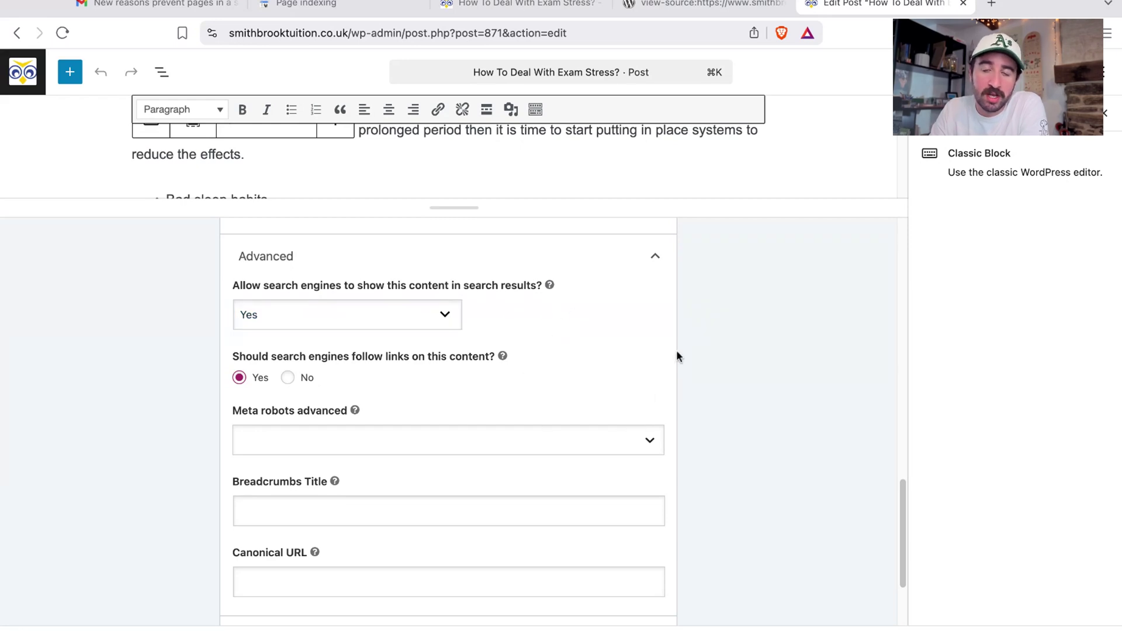
{"action": "scroll", "coordinate": [501, 399], "scroll_direction": "down", "scroll_amount": 2}
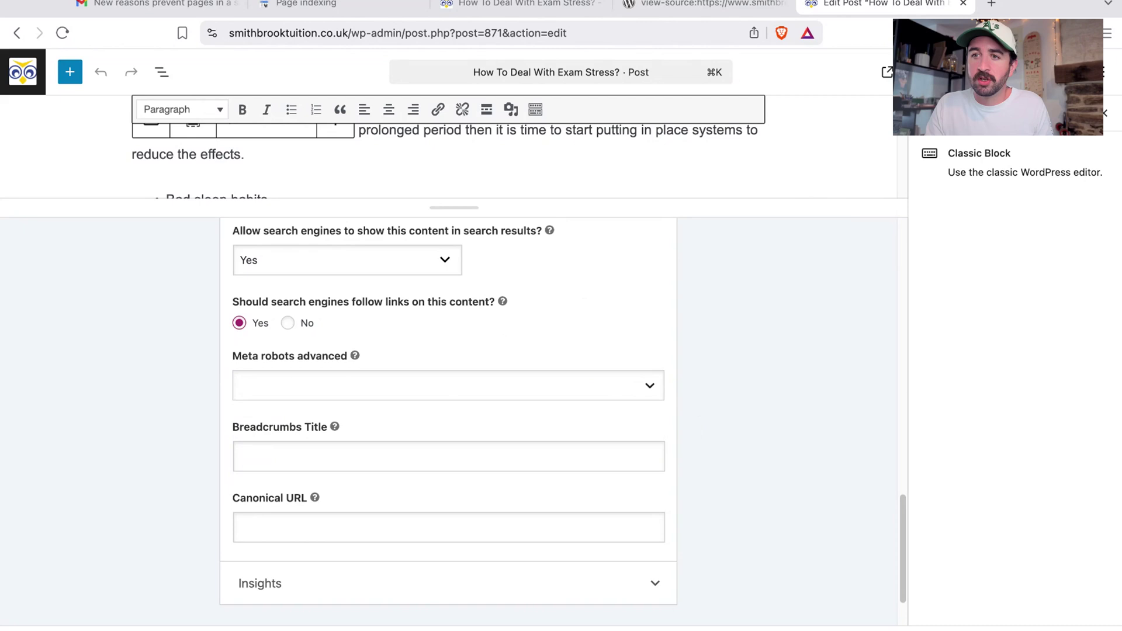
{"action": "left_click", "coordinate": [150, 608]}
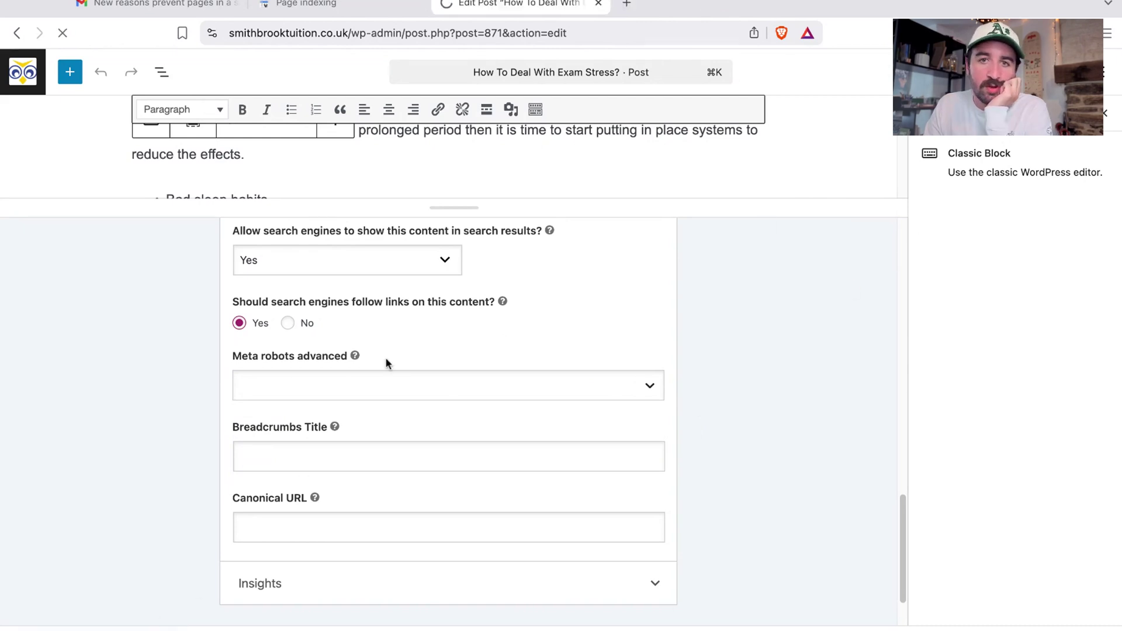
- View the live post's source and highlight the robots meta tag's 'index, follow' value
{"action": "scroll", "coordinate": [476, 263], "scroll_direction": "down", "scroll_amount": 3}
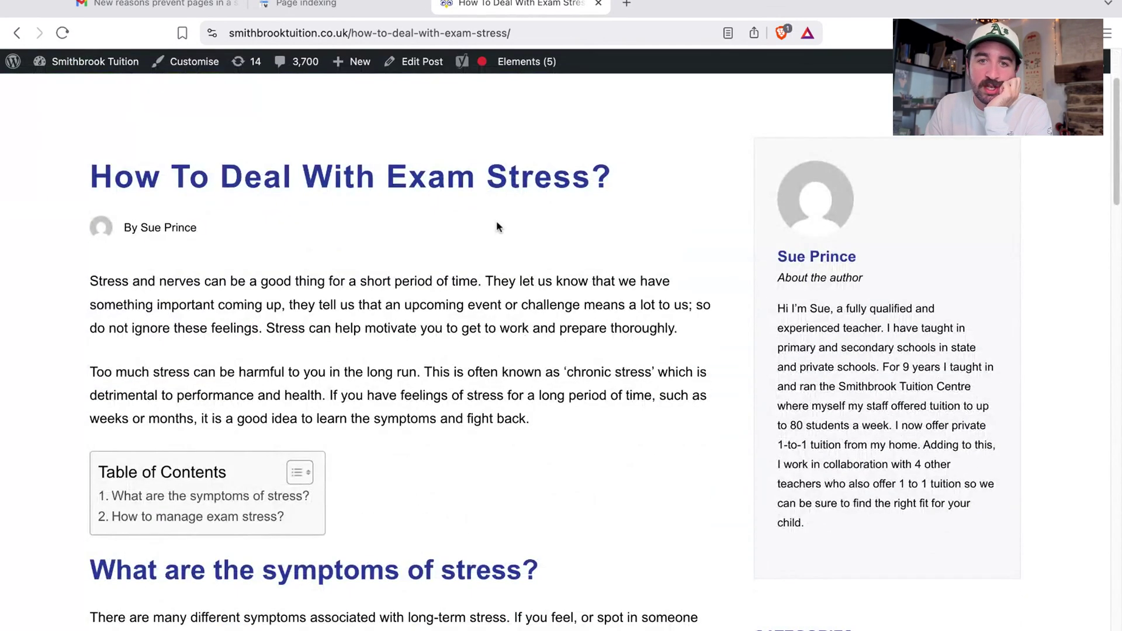
{"action": "key", "text": "alt+super+u"}
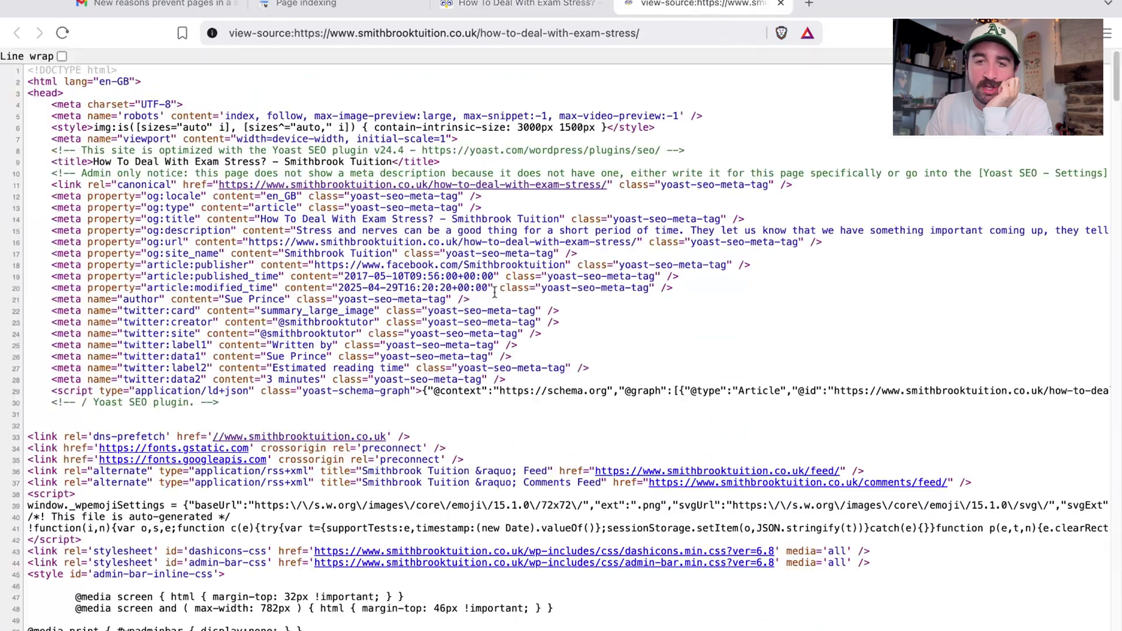
{"action": "left_click_drag", "start_coordinate": [219, 116], "coordinate": [58, 119]}
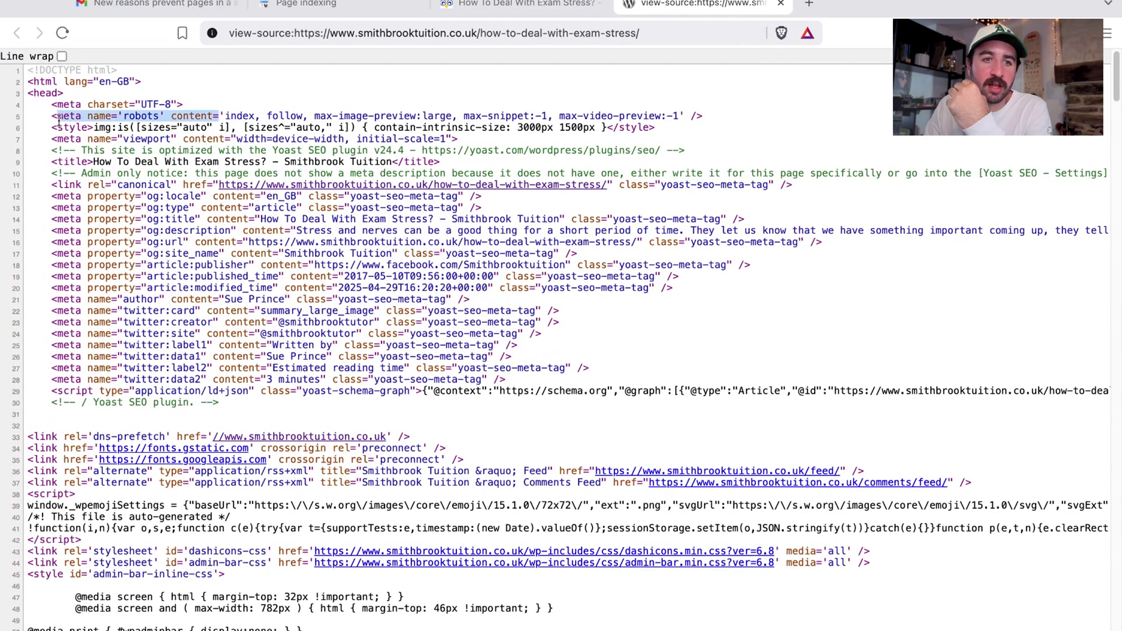
{"action": "left_click", "coordinate": [221, 115]}
{"action": "left_click_drag", "start_coordinate": [228, 116], "coordinate": [286, 116]}
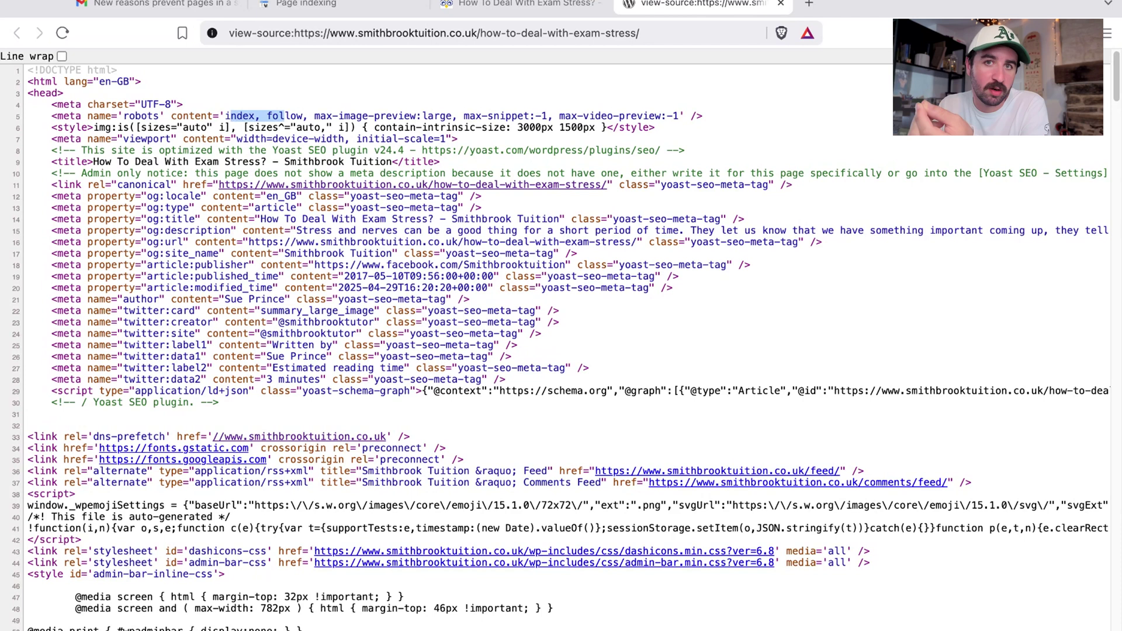
{"action": "left_click", "coordinate": [268, 125]}
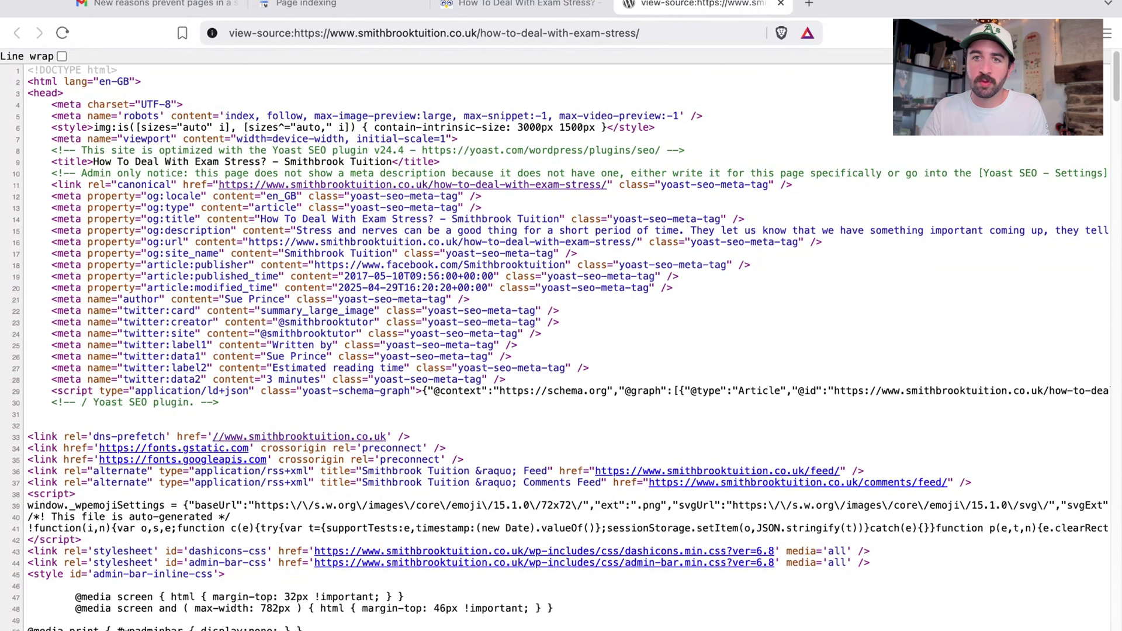
- Close the page source and open Yoast SEO Settings from the WordPress dashboard
{"action": "left_click", "coordinate": [781, 3]}
{"action": "mouse_move", "coordinate": [81, 72]}
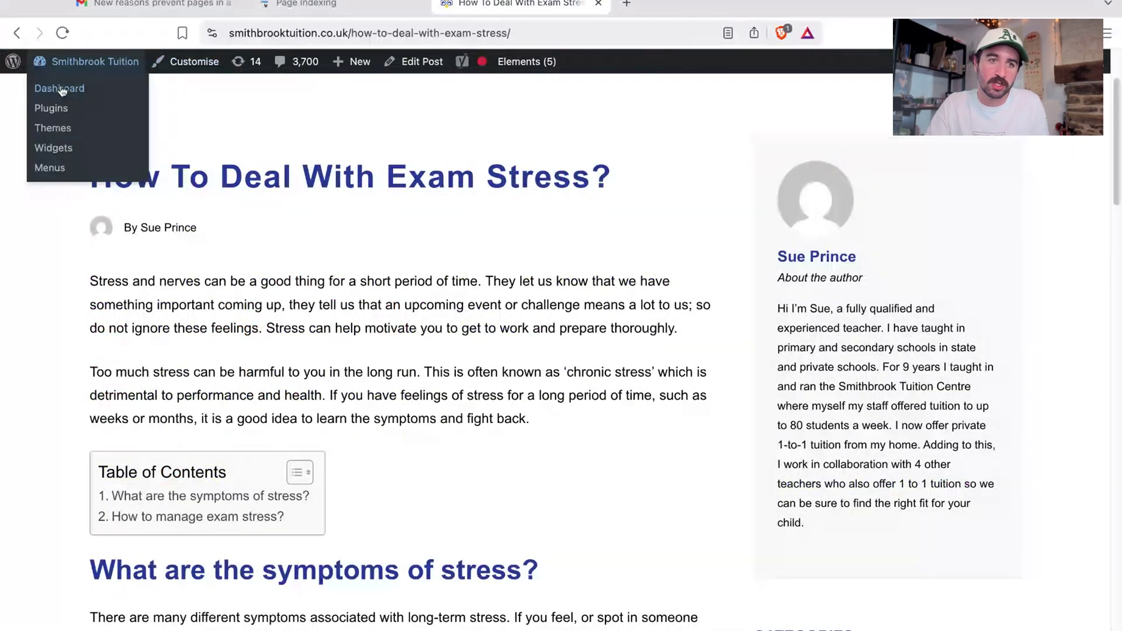
{"action": "left_click", "coordinate": [61, 91]}
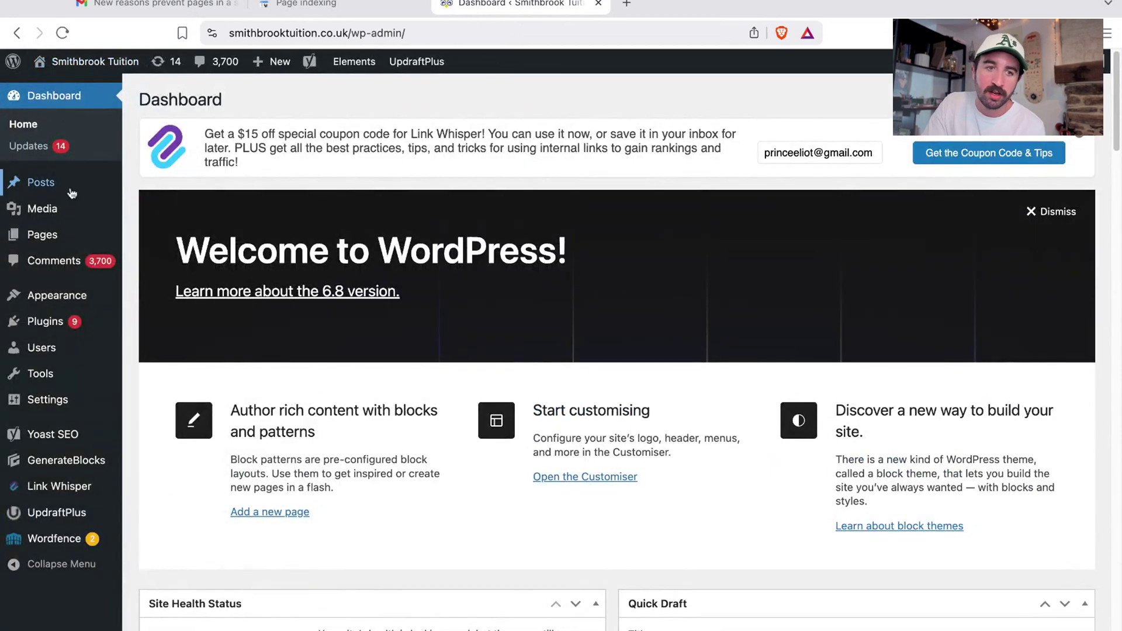
{"action": "mouse_move", "coordinate": [109, 170]}
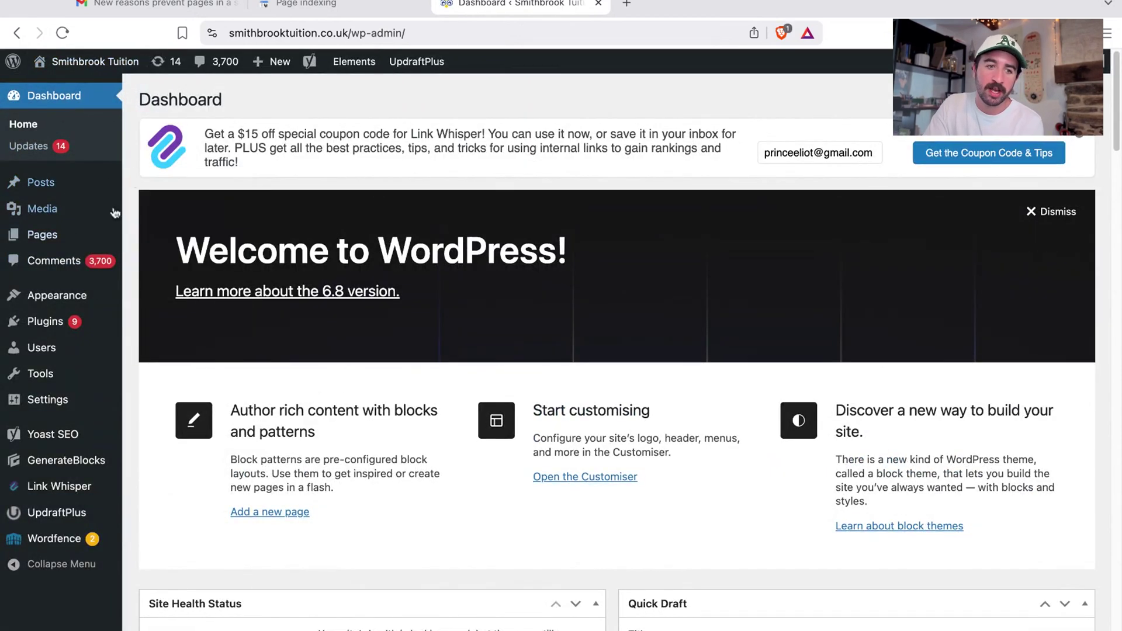
{"action": "mouse_move", "coordinate": [61, 447]}
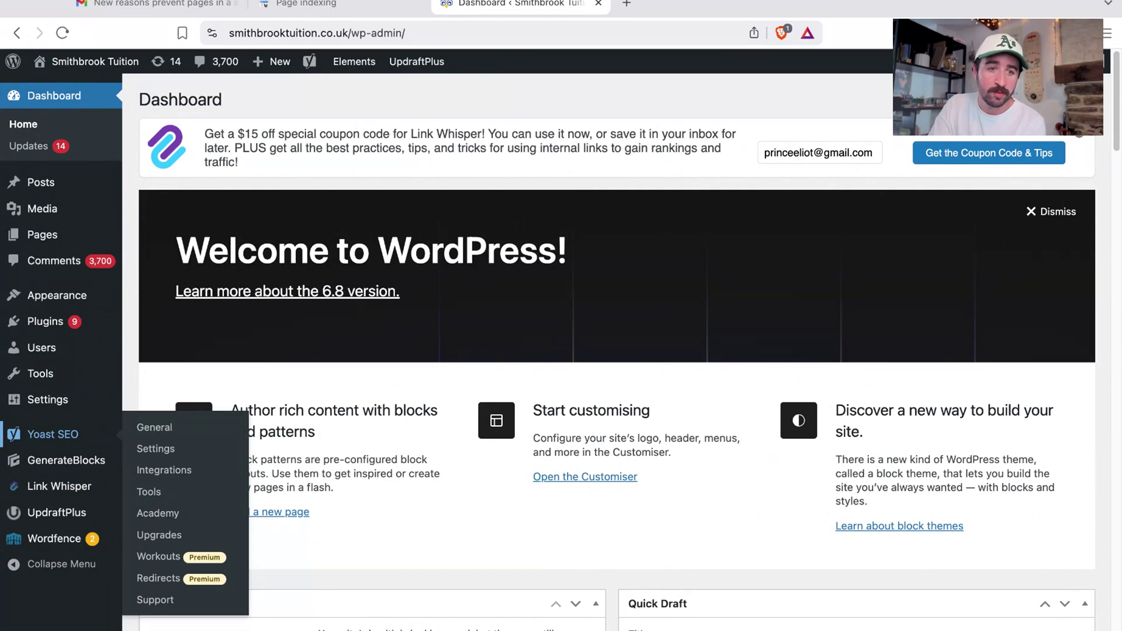
{"action": "left_click", "coordinate": [156, 448]}
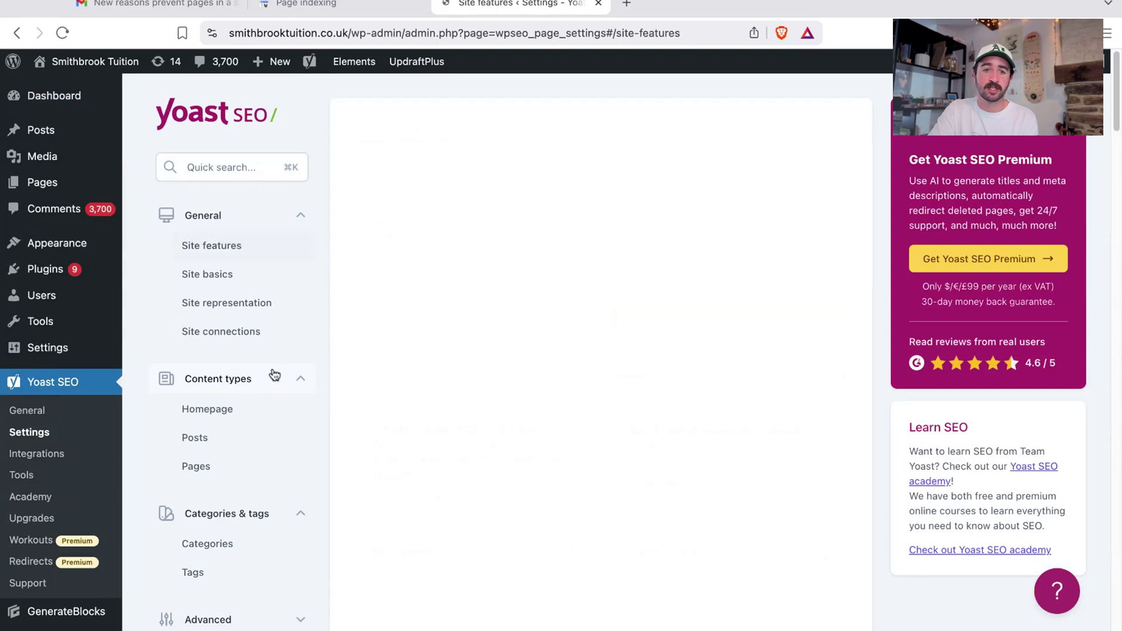
- Check the Homepage and Posts content types, where Show posts in search results is on
{"action": "scroll", "coordinate": [345, 326], "scroll_direction": "down", "scroll_amount": 5}
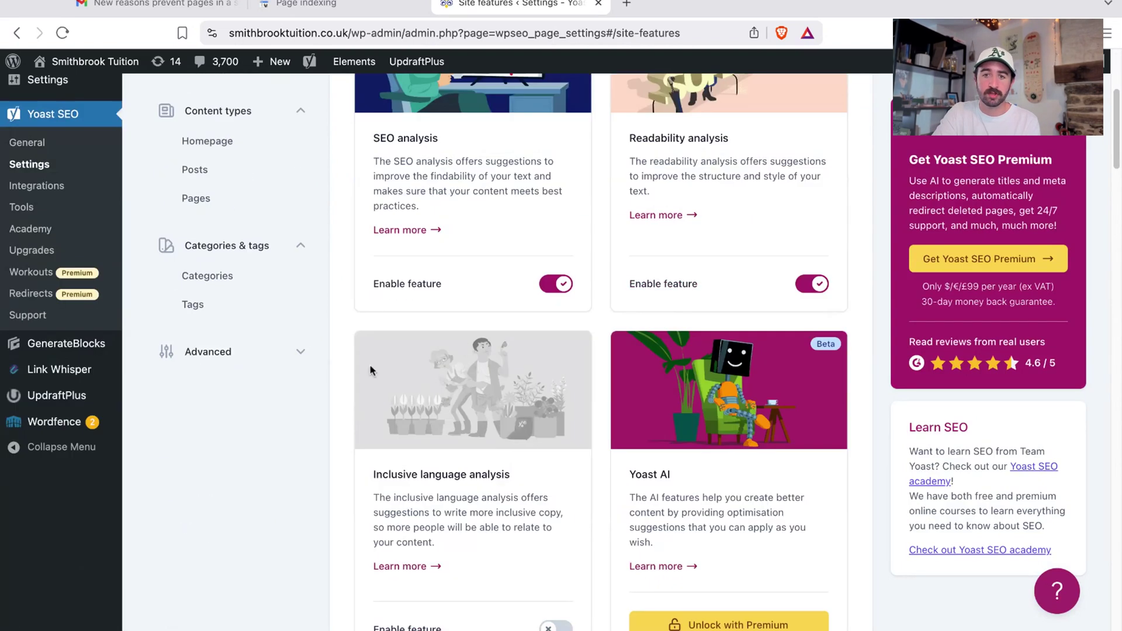
{"action": "scroll", "coordinate": [370, 370], "scroll_direction": "up", "scroll_amount": 8}
{"action": "left_click", "coordinate": [226, 220]}
{"action": "left_click", "coordinate": [217, 405]}
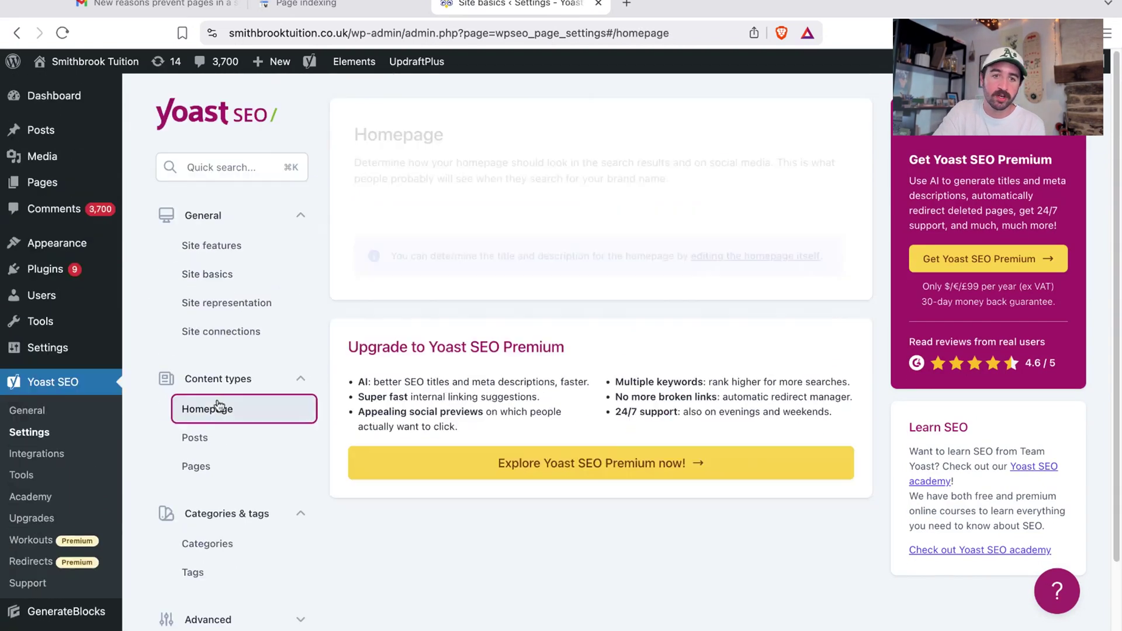
{"action": "left_click", "coordinate": [220, 440]}
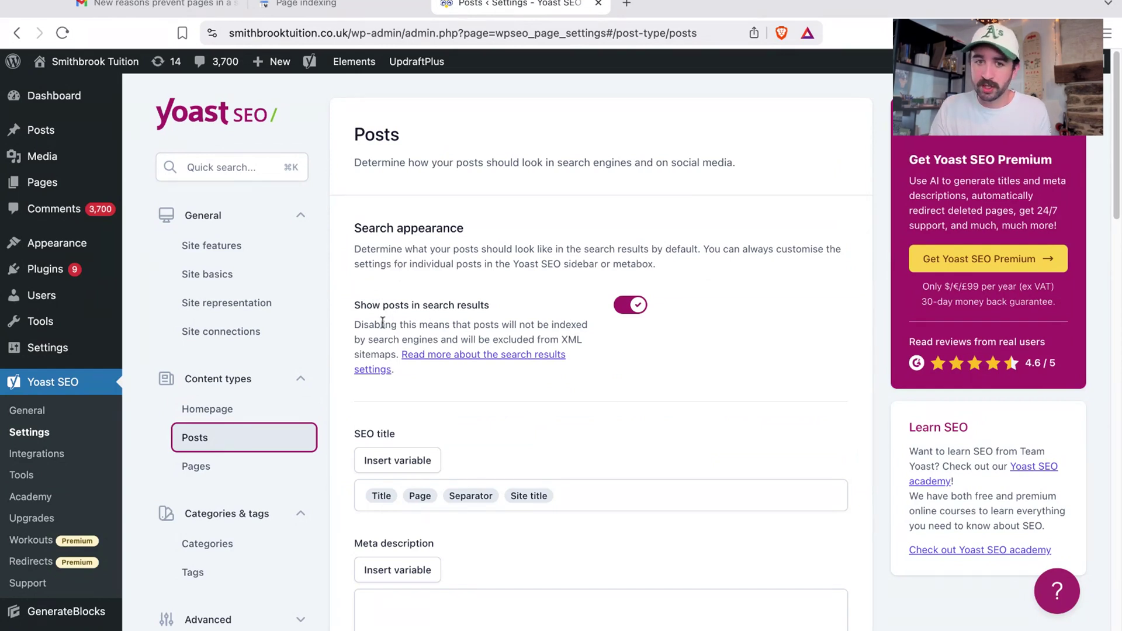
- Review the Posts note on hiding from search, then confirm Pages are shown in search results
{"action": "mouse_move", "coordinate": [383, 325]}
{"action": "left_mouse_down"}
{"action": "mouse_move", "coordinate": [535, 326]}
{"action": "mouse_move", "coordinate": [368, 339]}
{"action": "left_mouse_up"}
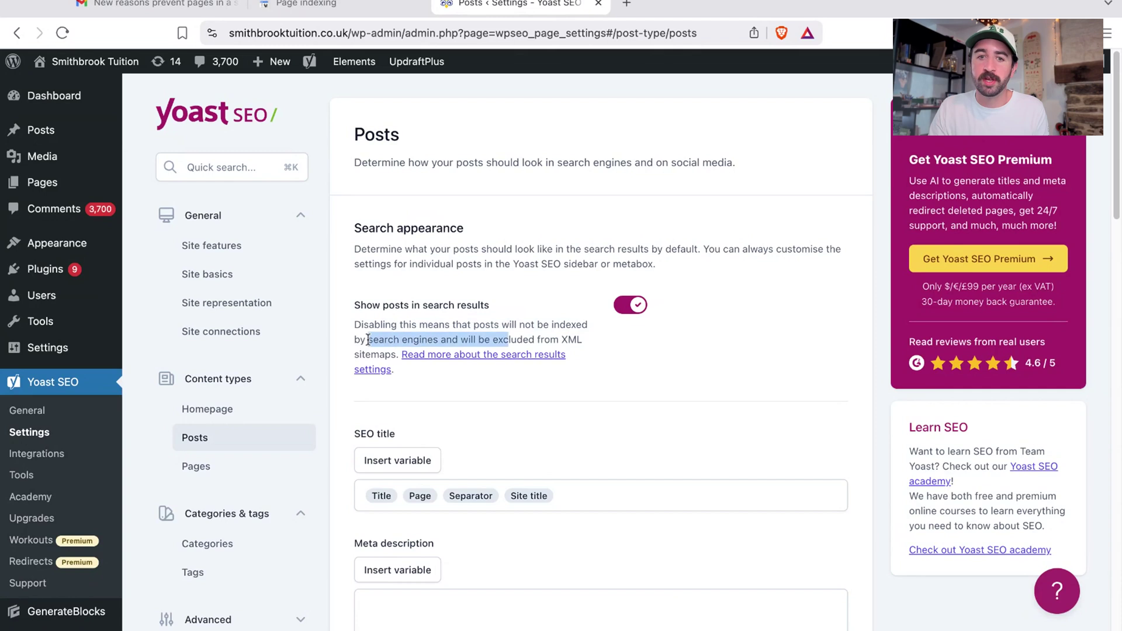
{"action": "key", "text": "shift+Right"}
{"action": "key", "text": "shift+Right"}
{"action": "key", "text": "shift+Right"}
{"action": "key", "text": "shift+Right"}
{"action": "key", "text": "shift+Right"}
{"action": "key", "text": "shift+Right"}
{"action": "key", "text": "shift+Right"}
{"action": "key", "text": "shift+Right"}
{"action": "key", "text": "shift+Right"}
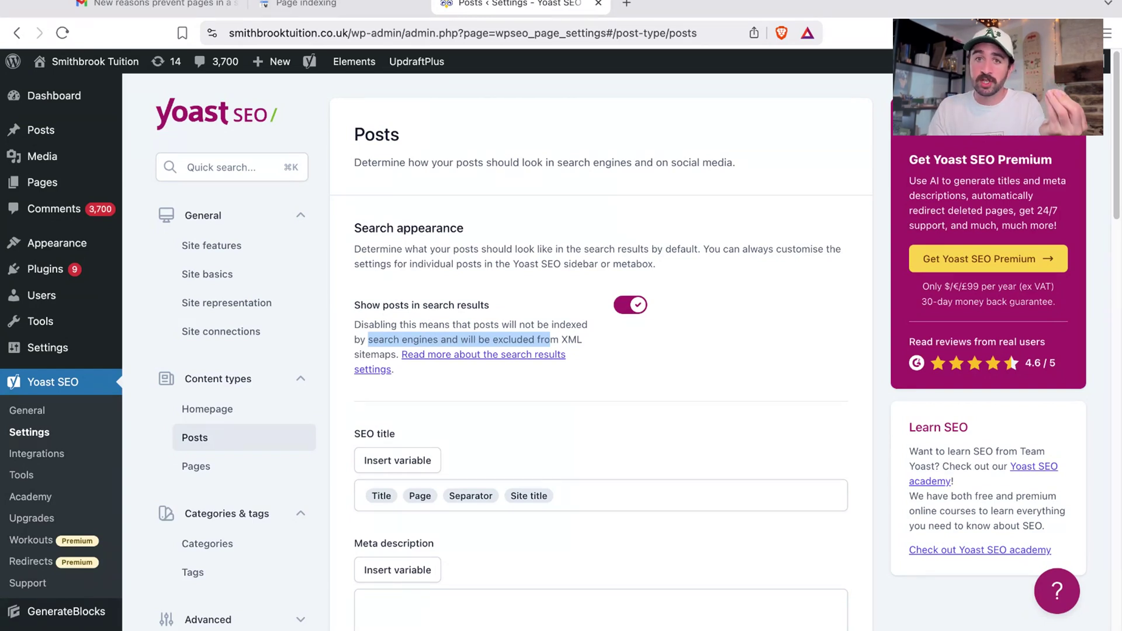
{"action": "left_click", "coordinate": [193, 471]}
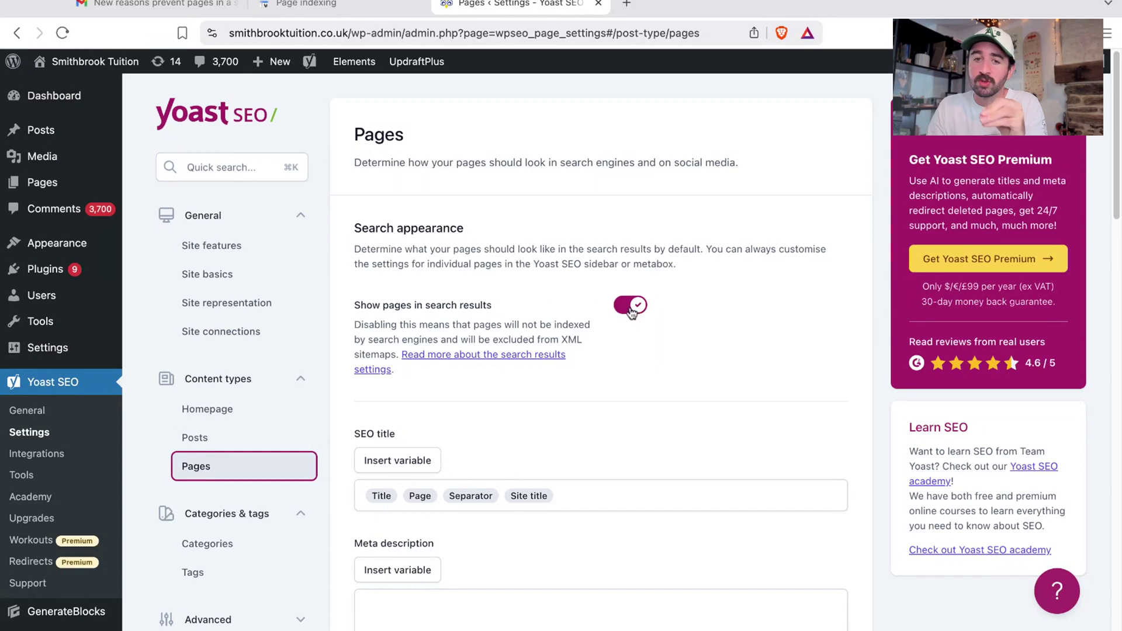
{"action": "scroll", "coordinate": [517, 281], "scroll_direction": "down", "scroll_amount": 10}
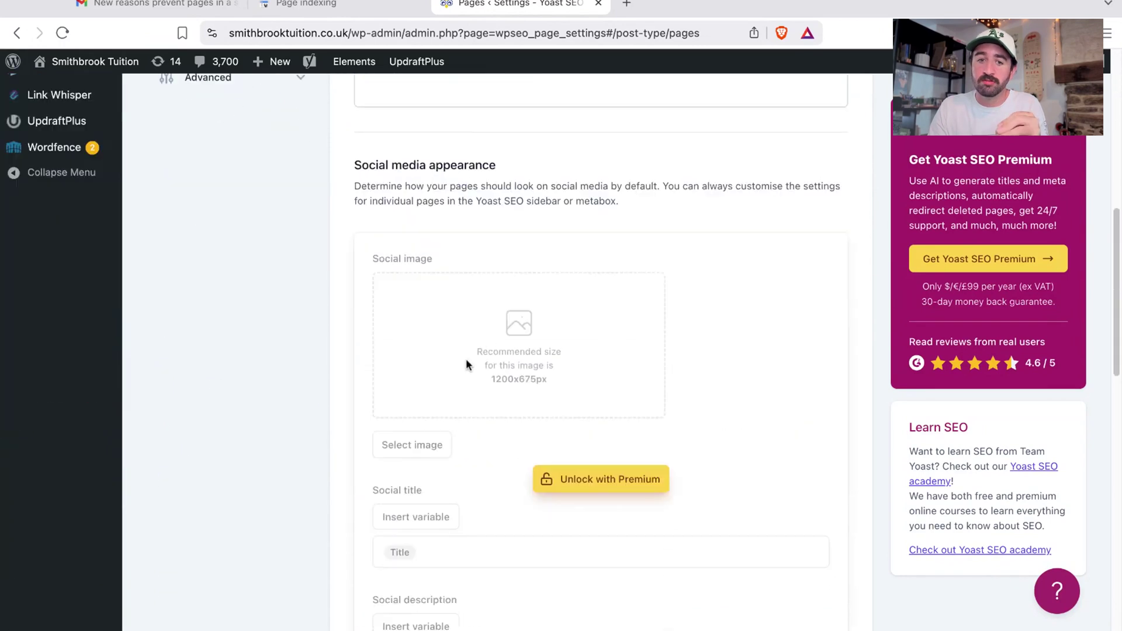
{"action": "scroll", "coordinate": [461, 367], "scroll_direction": "down", "scroll_amount": 10}
- Switch 'Show categories in search results' back on, then confirm Tags are shown too
{"action": "left_click", "coordinate": [234, 465]}
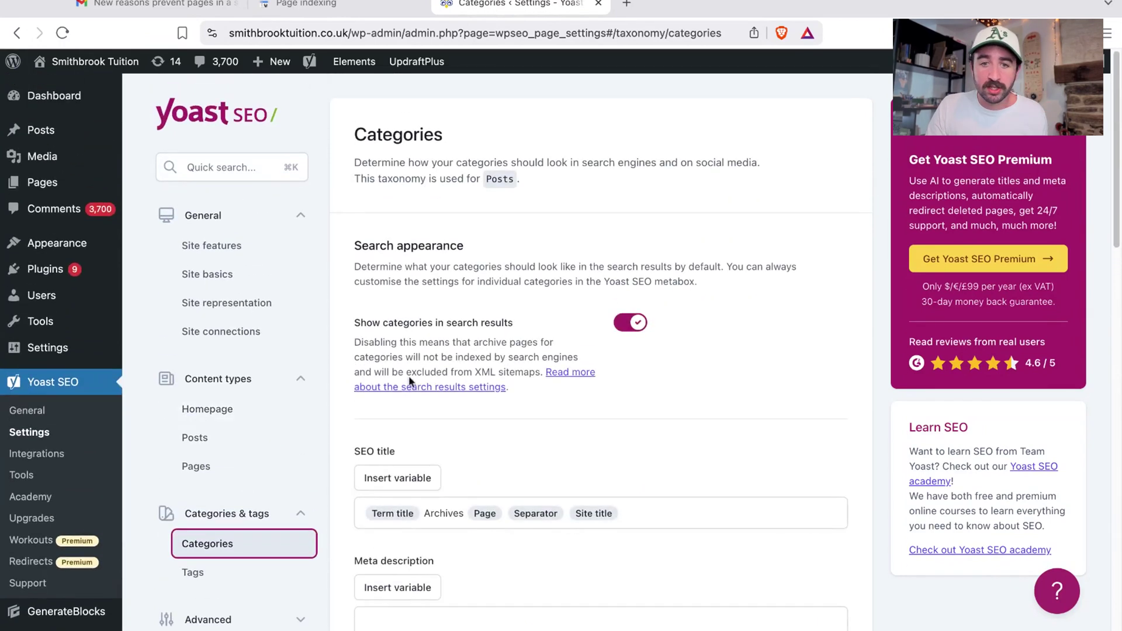
{"action": "left_click_drag", "start_coordinate": [372, 325], "coordinate": [472, 324]}
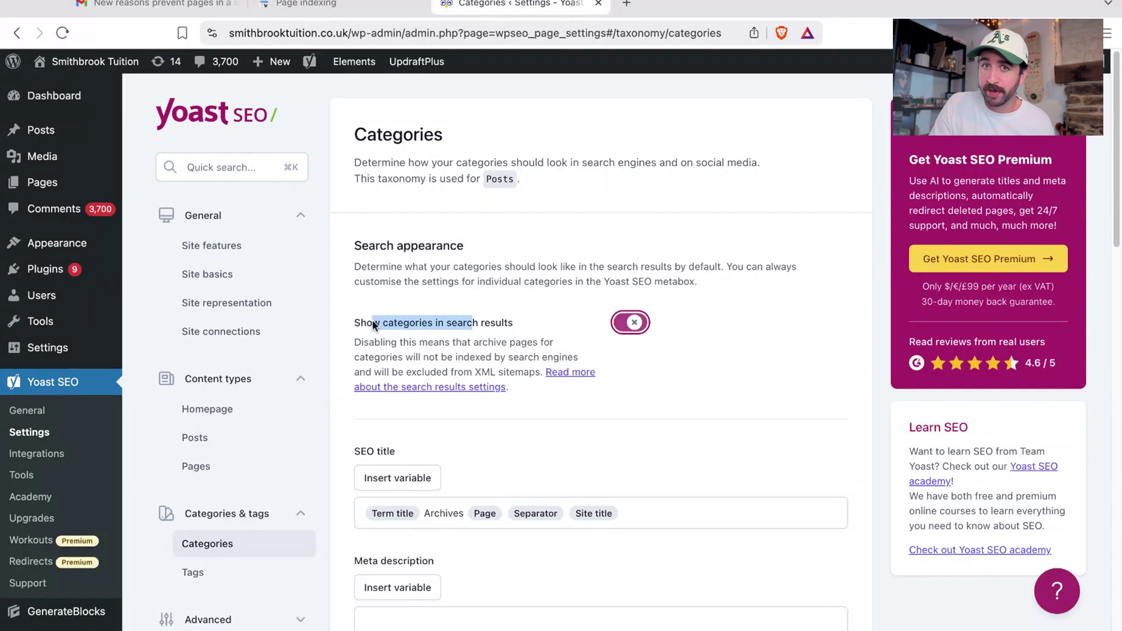
{"action": "left_click", "coordinate": [633, 323]}
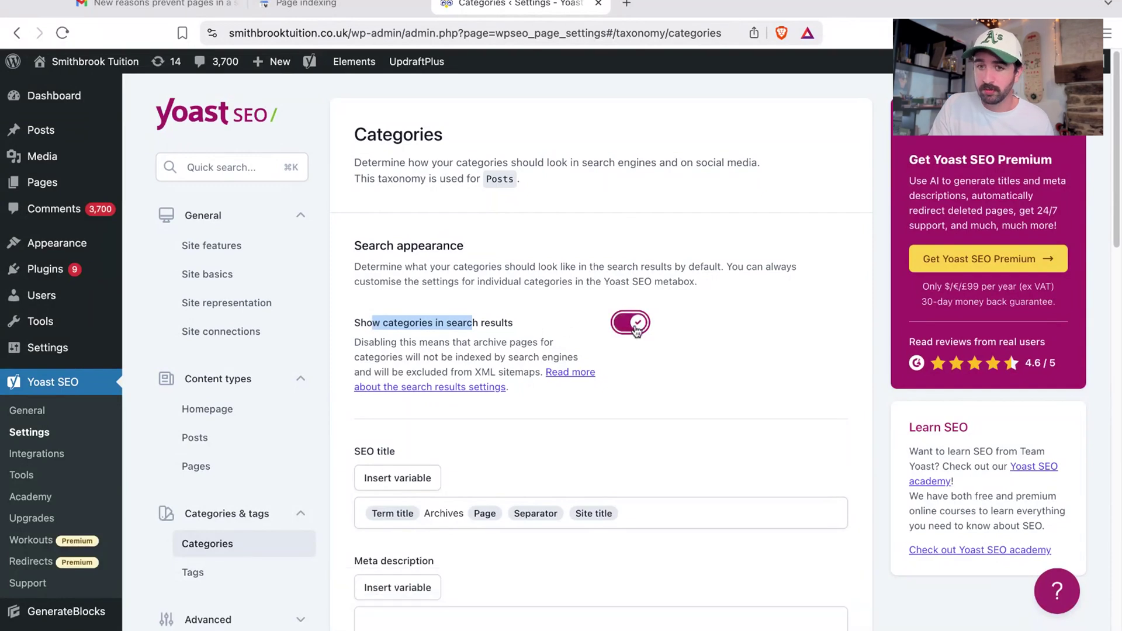
{"action": "left_click", "coordinate": [202, 572]}
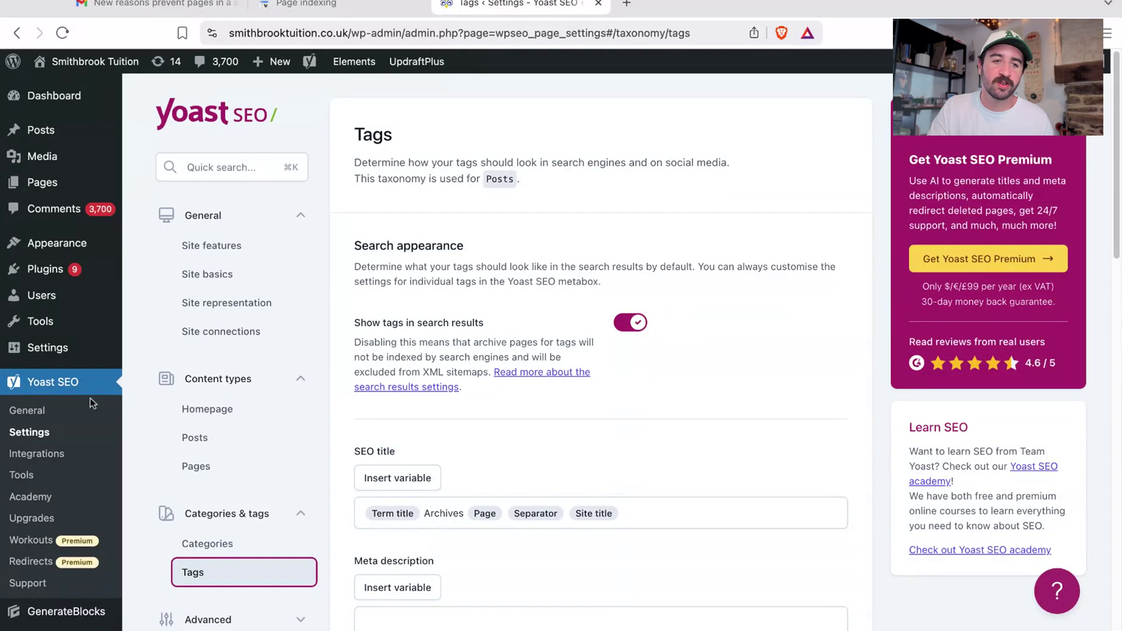
{"action": "scroll", "coordinate": [234, 403], "scroll_direction": "down", "scroll_amount": 2}
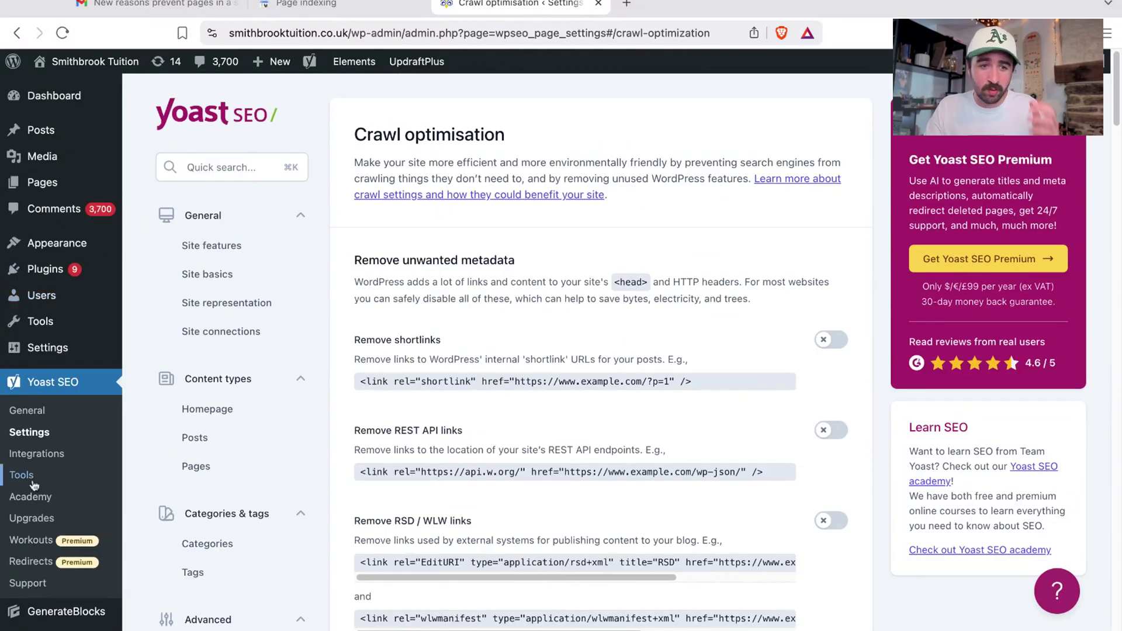
- Look over WordPress's Writing settings, then move to the Reading settings
{"action": "scroll", "coordinate": [34, 485], "scroll_direction": "down", "scroll_amount": 2}
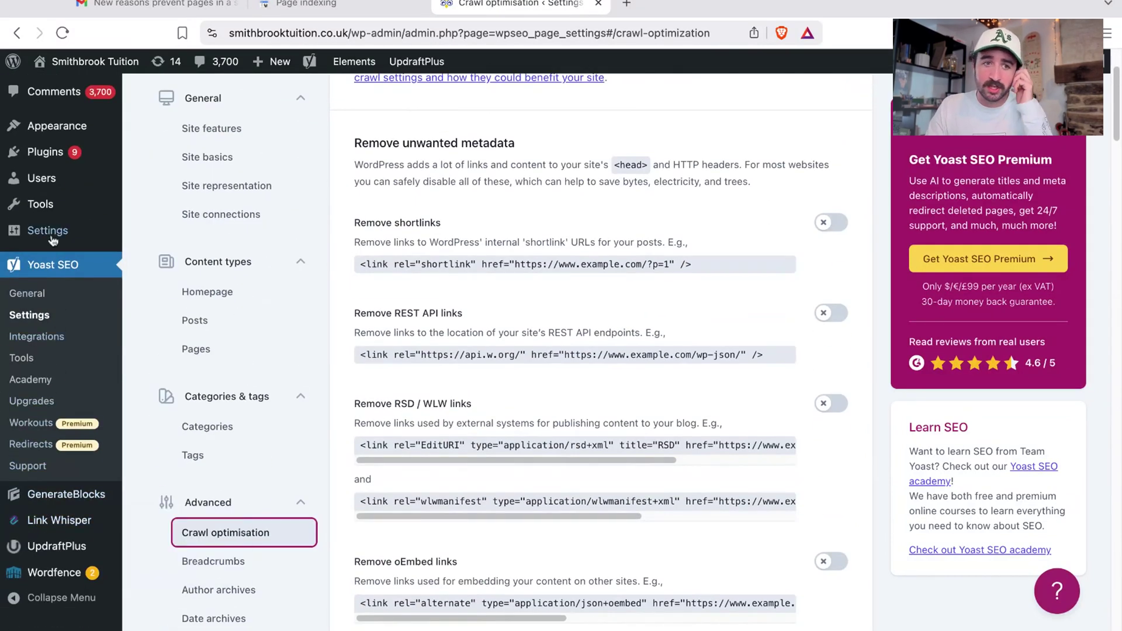
{"action": "mouse_move", "coordinate": [53, 238]}
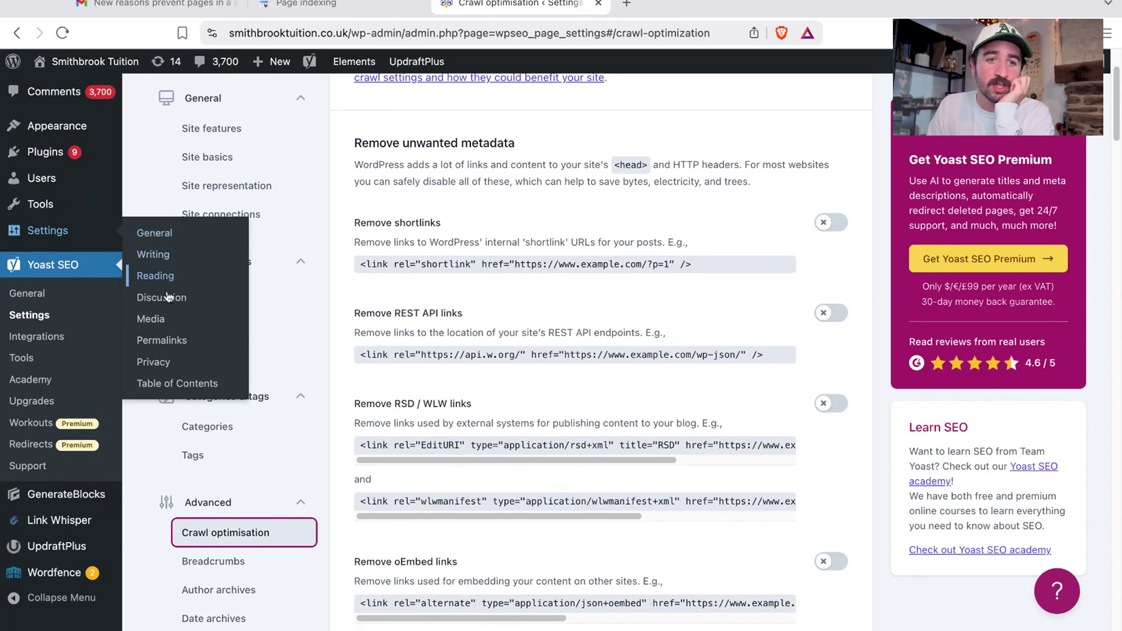
{"action": "left_click", "coordinate": [162, 253]}
{"action": "scroll", "coordinate": [294, 253], "scroll_direction": "down", "scroll_amount": 3}
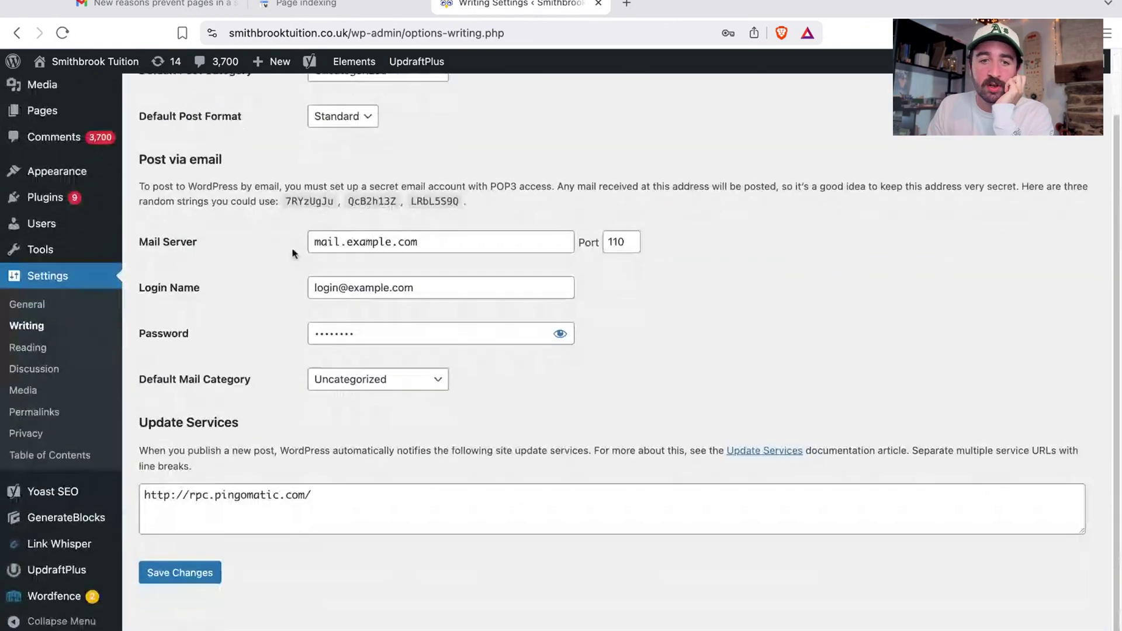
{"action": "left_click", "coordinate": [31, 344]}
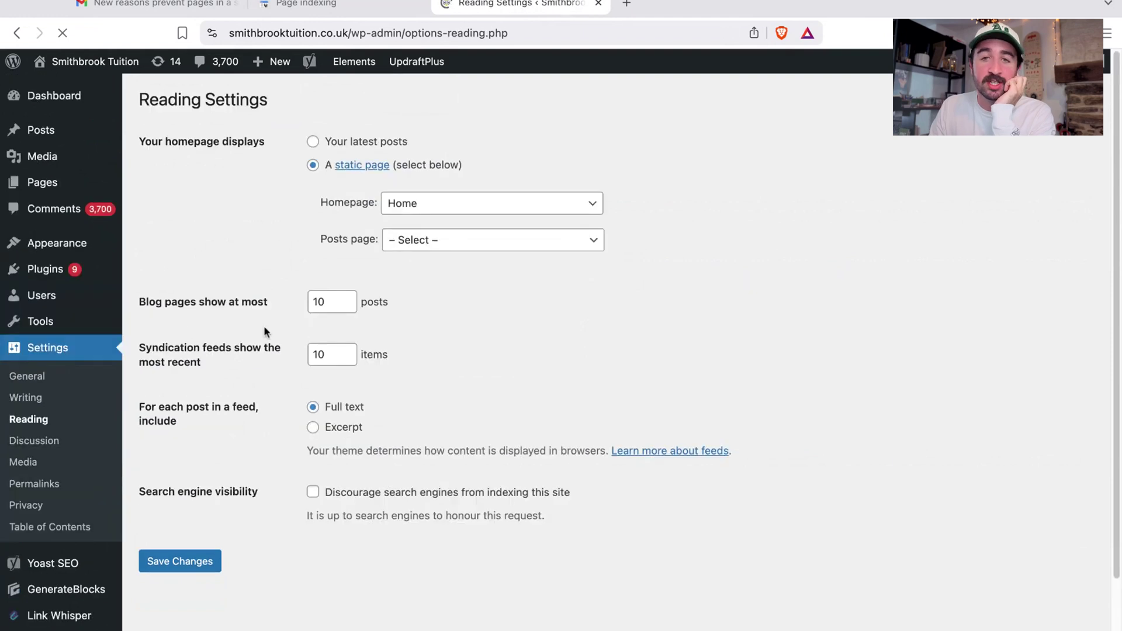
- Tick then untick 'Discourage search engines from indexing this site', leaving it unchecked
{"action": "scroll", "coordinate": [293, 260], "scroll_direction": "down", "scroll_amount": 2}
{"action": "left_click_drag", "start_coordinate": [249, 420], "coordinate": [147, 418]}
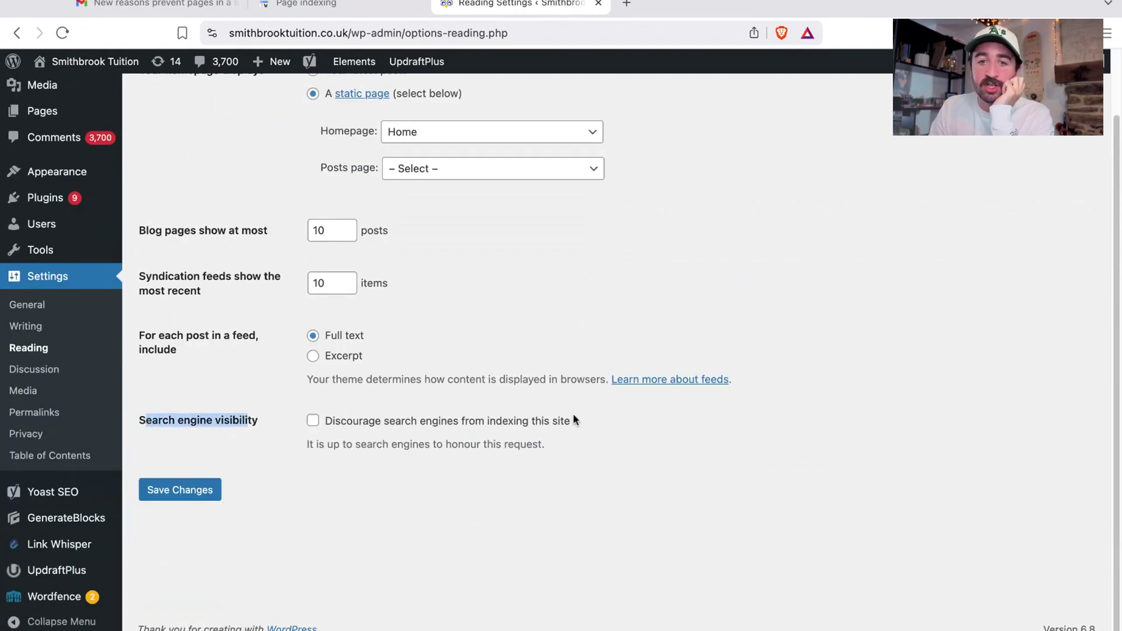
{"action": "left_click", "coordinate": [313, 426]}
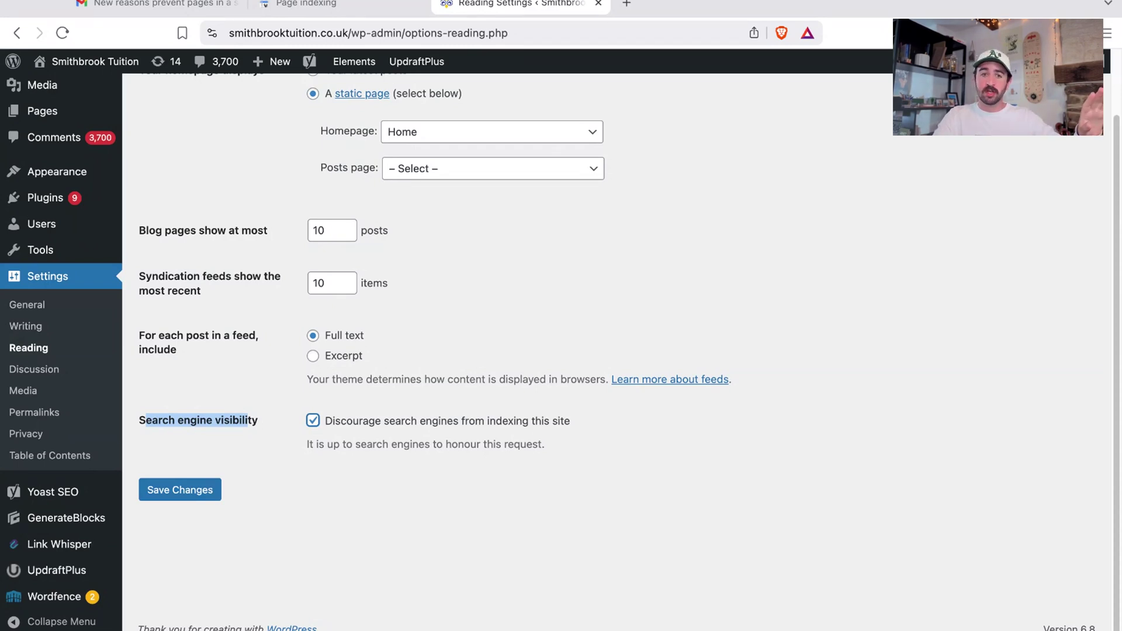
{"action": "key", "text": "space"}
{"action": "left_click", "coordinate": [190, 420]}
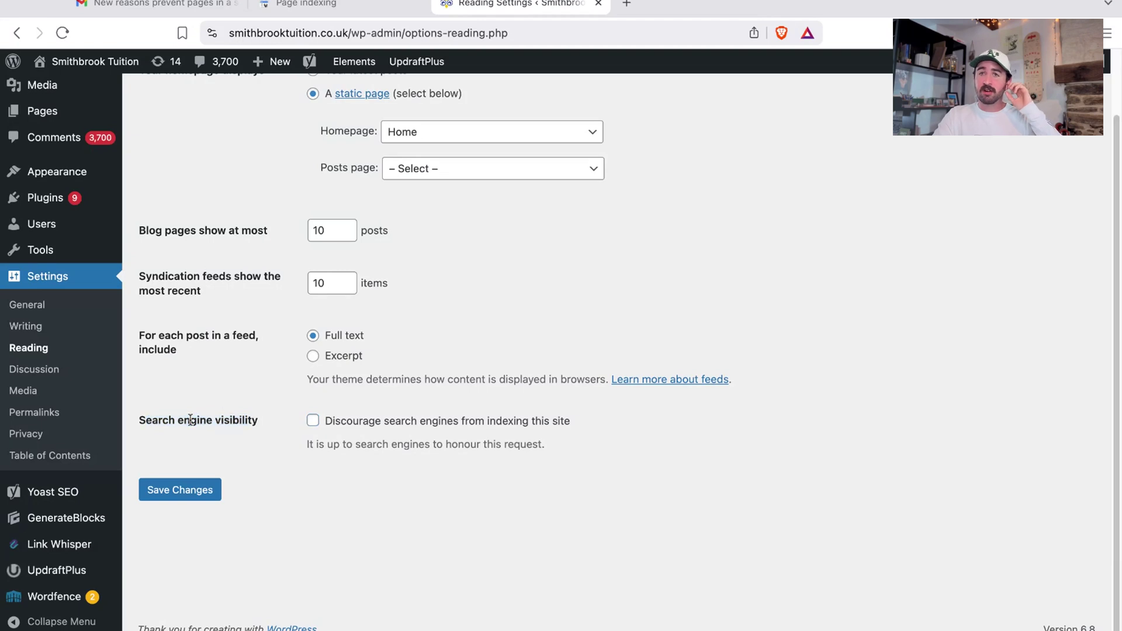